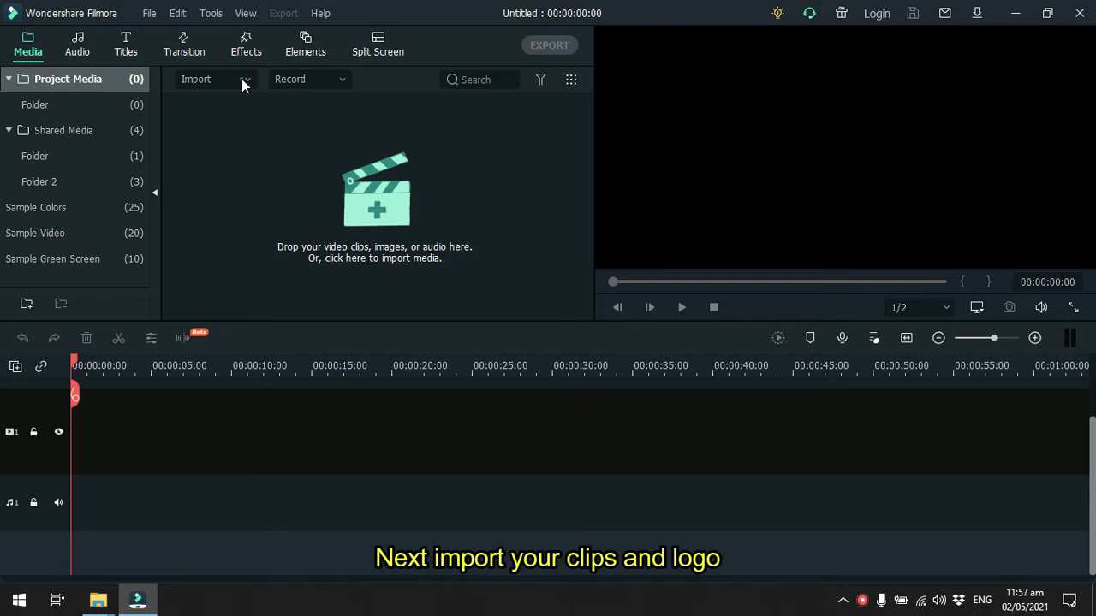
- Import all the files in the desktop folder "How to add watermark" into the project media
left_click(243, 80)
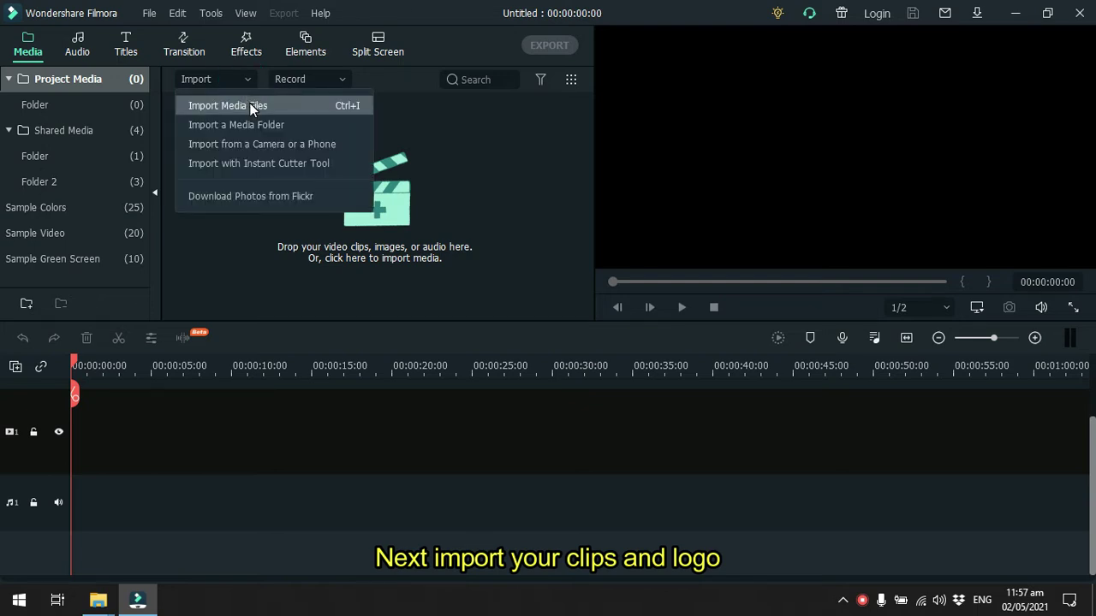
left_click(249, 104)
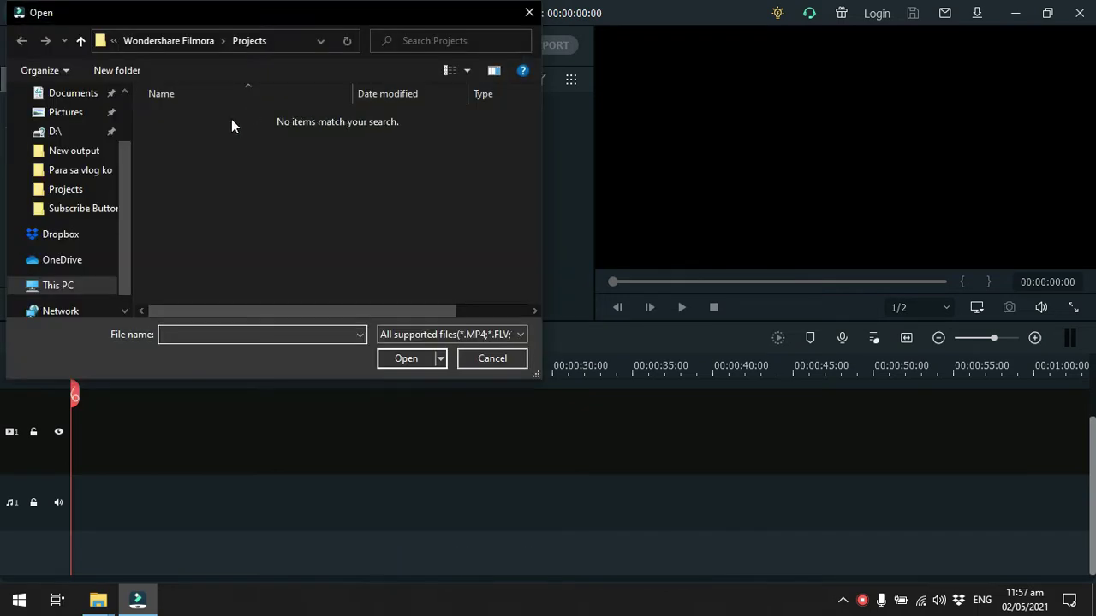
left_click_drag(121, 175, 131, 147)
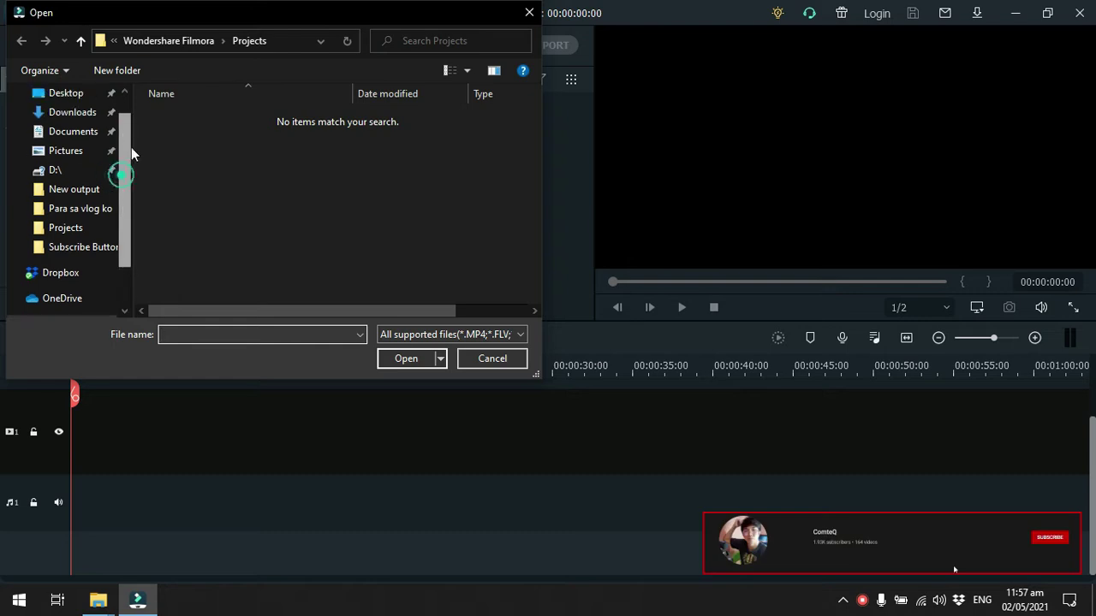
left_click(77, 99)
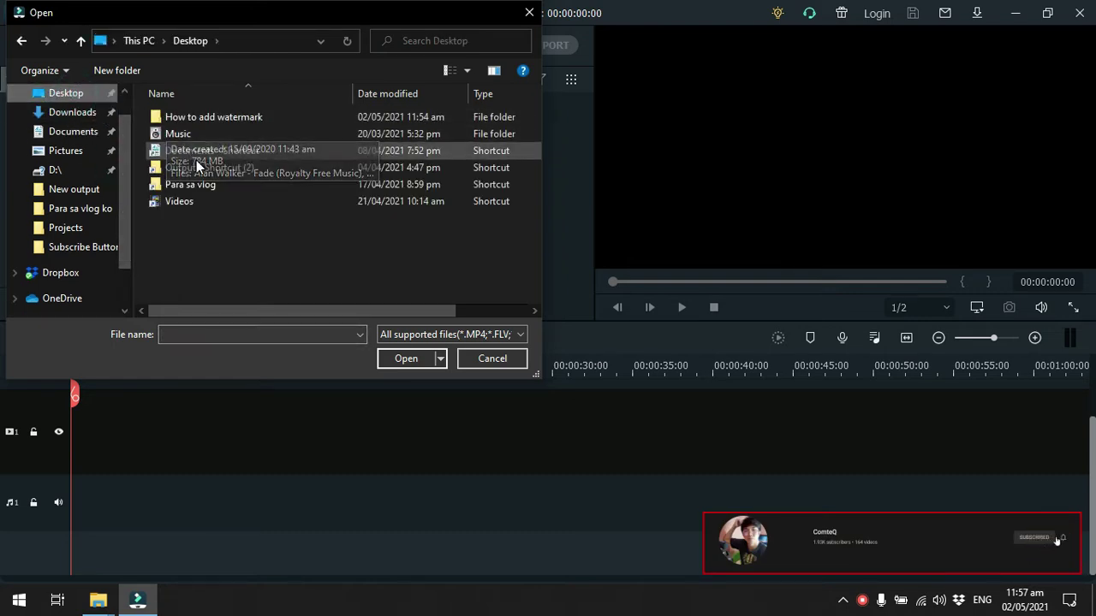
double_click(219, 124)
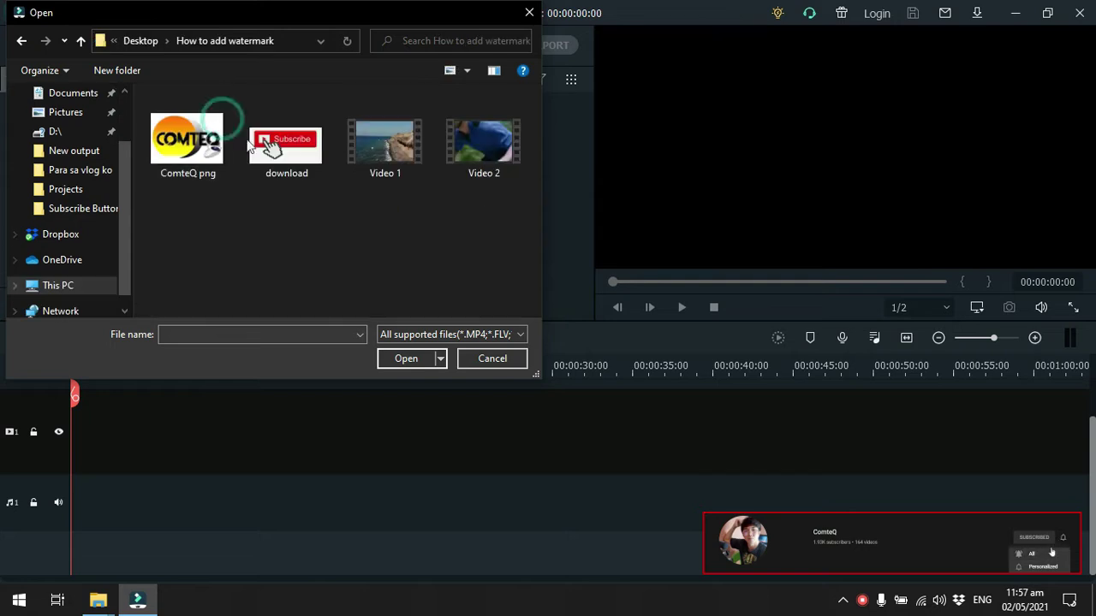
left_click(212, 155)
key("ctrl+a")
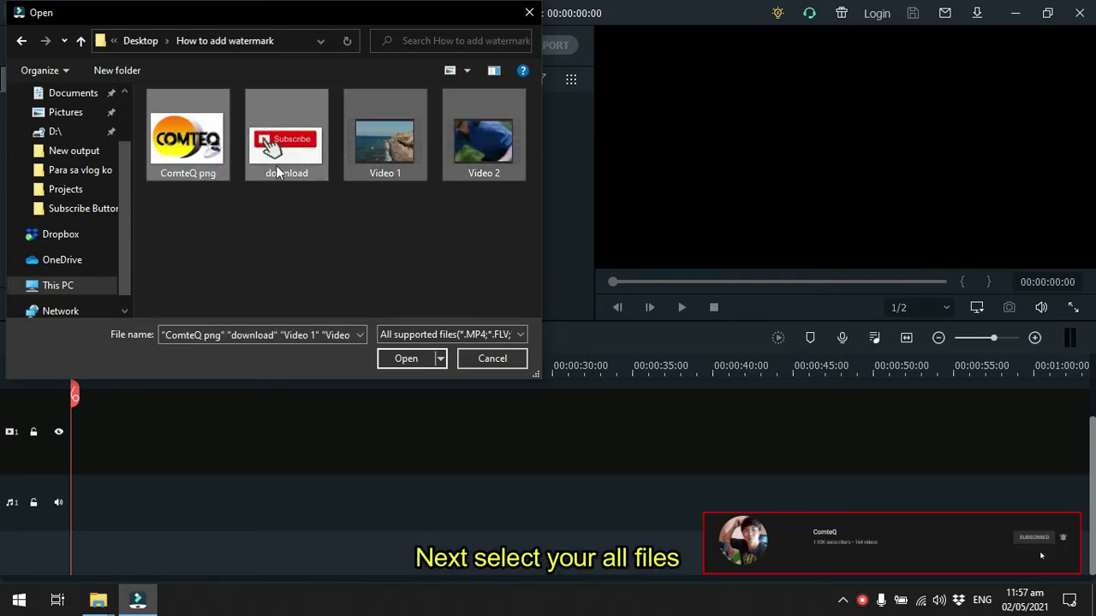
left_click(408, 358)
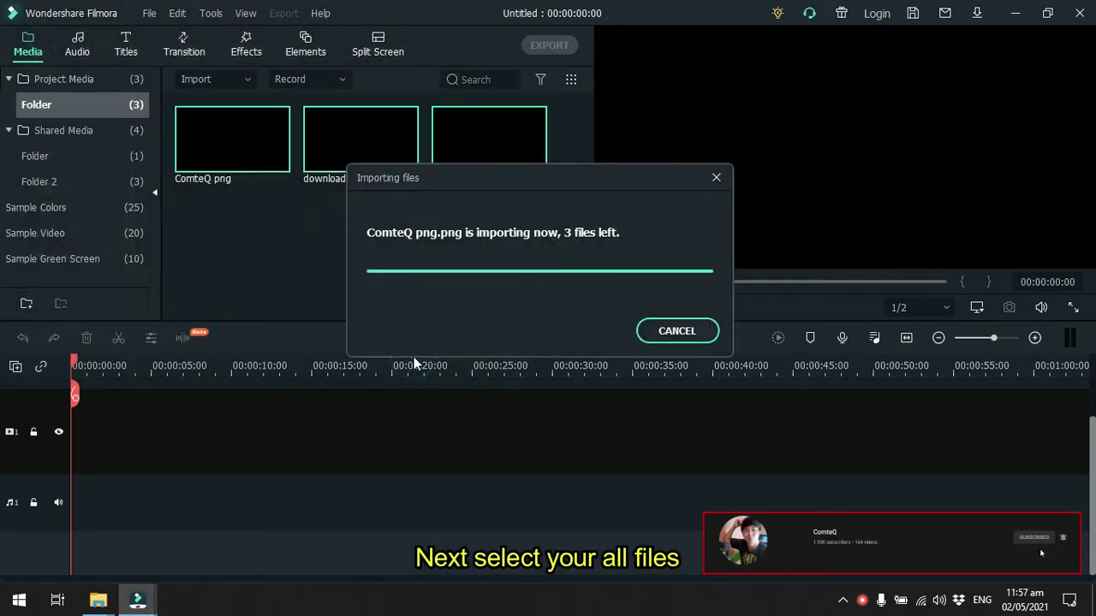
left_click(472, 269)
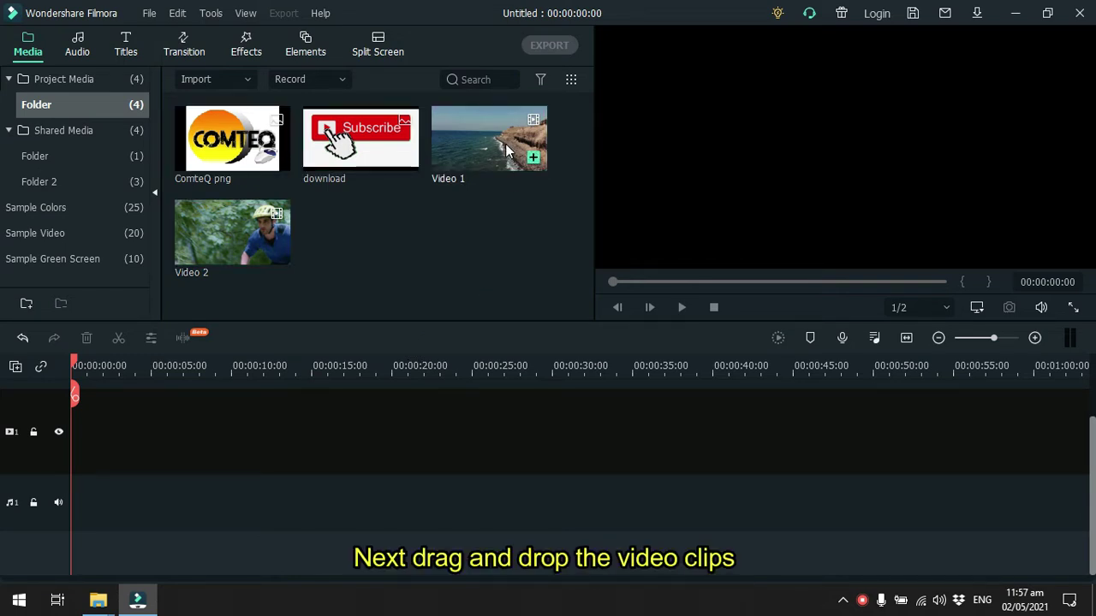
- Place Video 1 and Video 2 back to back on the first video track, with the ComteQ png logo above them at the start
left_click_drag(505, 144, 68, 436)
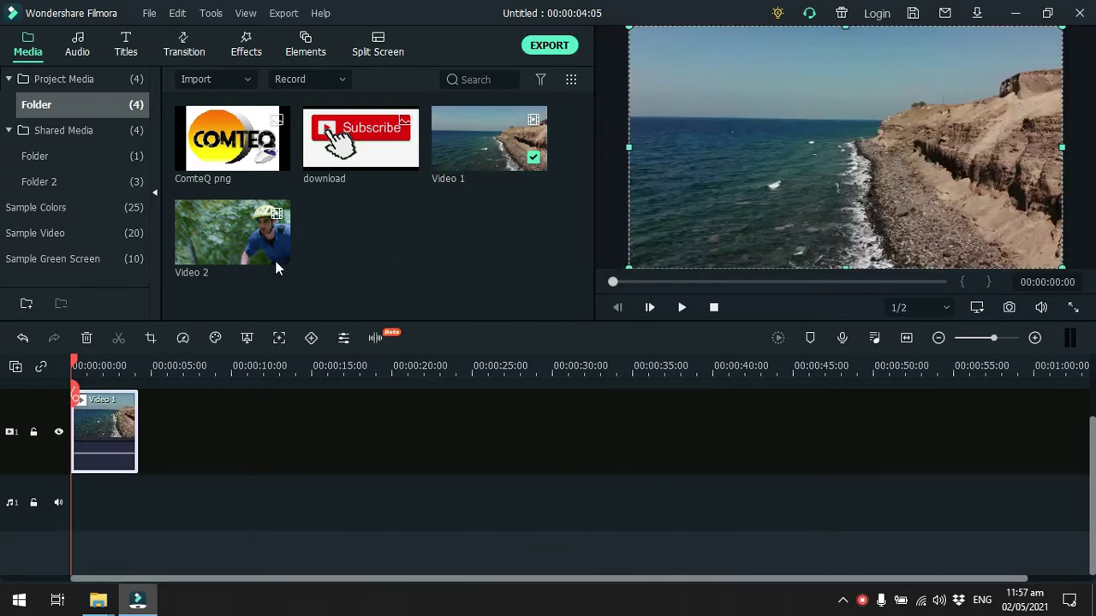
left_click_drag(225, 223, 142, 445)
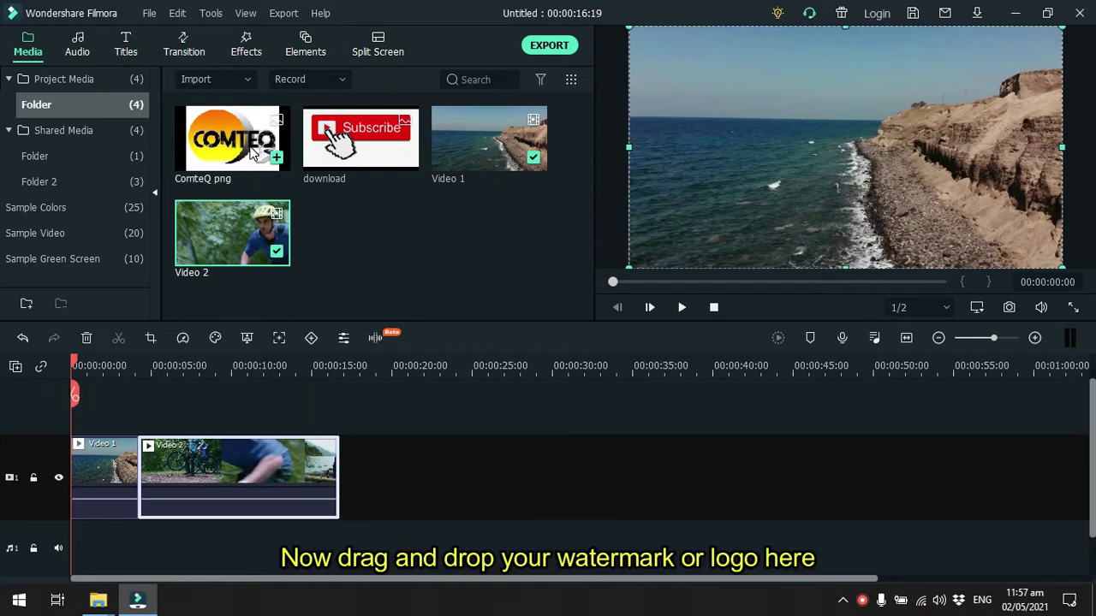
left_click_drag(251, 152, 77, 374)
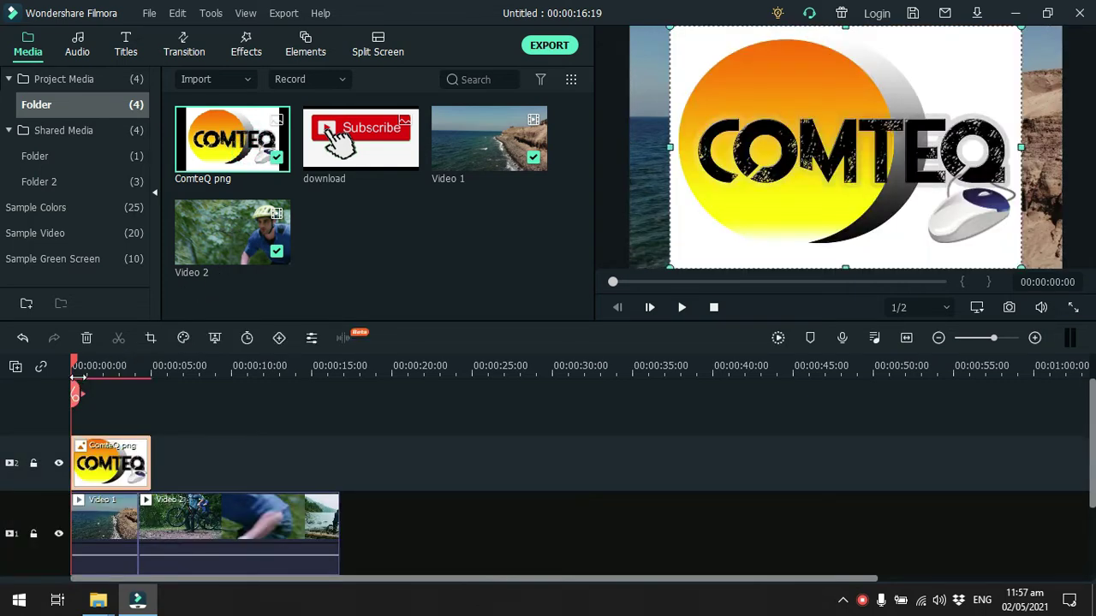
- Apply the green screen chroma key to the logo clip, keying out white (#ffffff) with an offset of 2
right_click(133, 485)
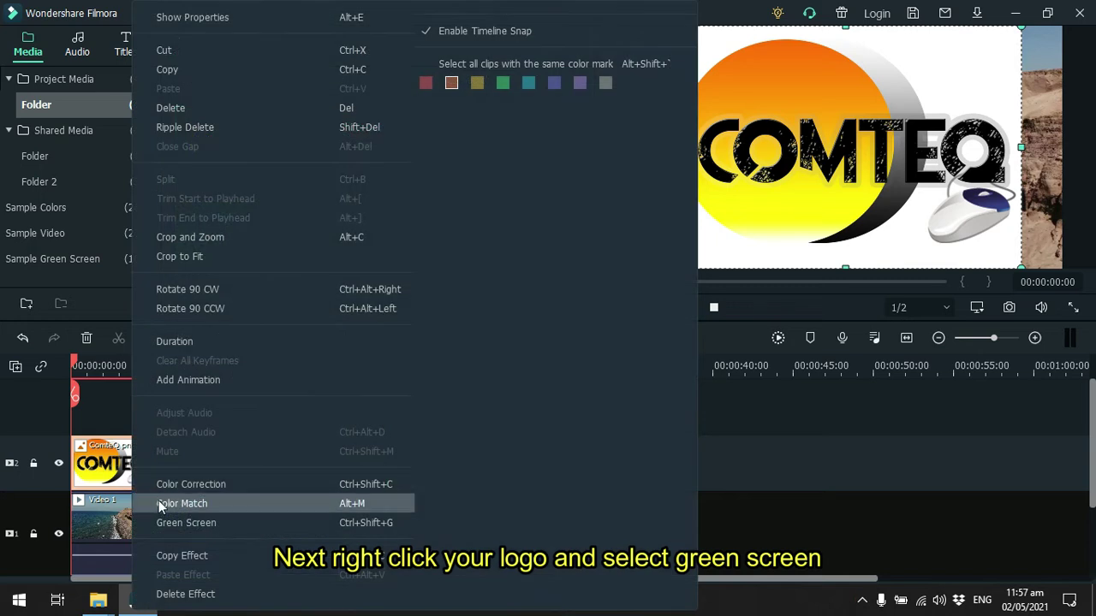
left_click(190, 523)
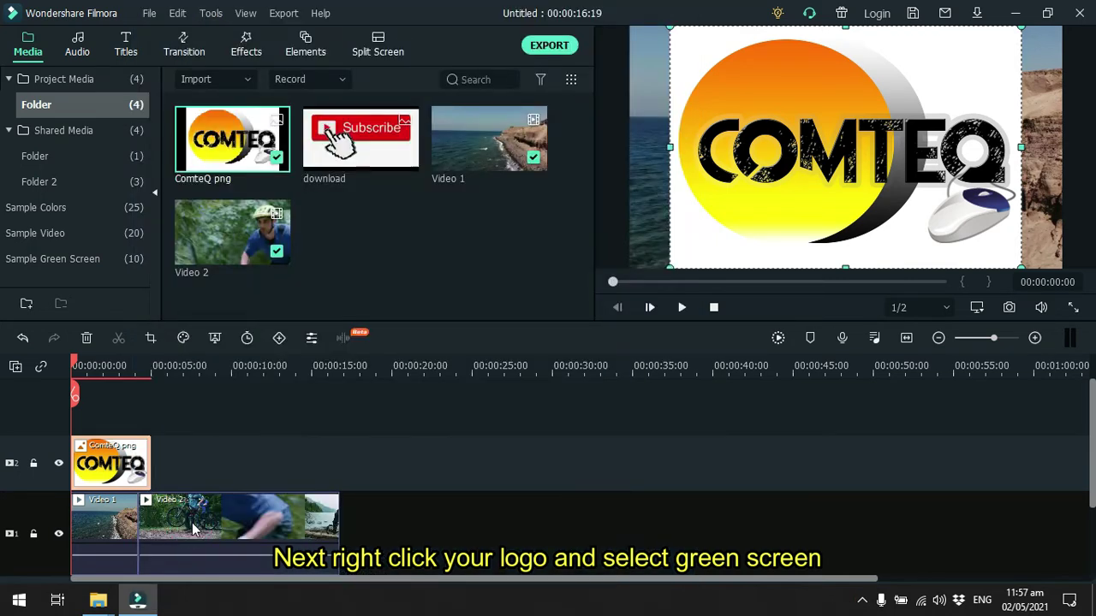
left_click(221, 125)
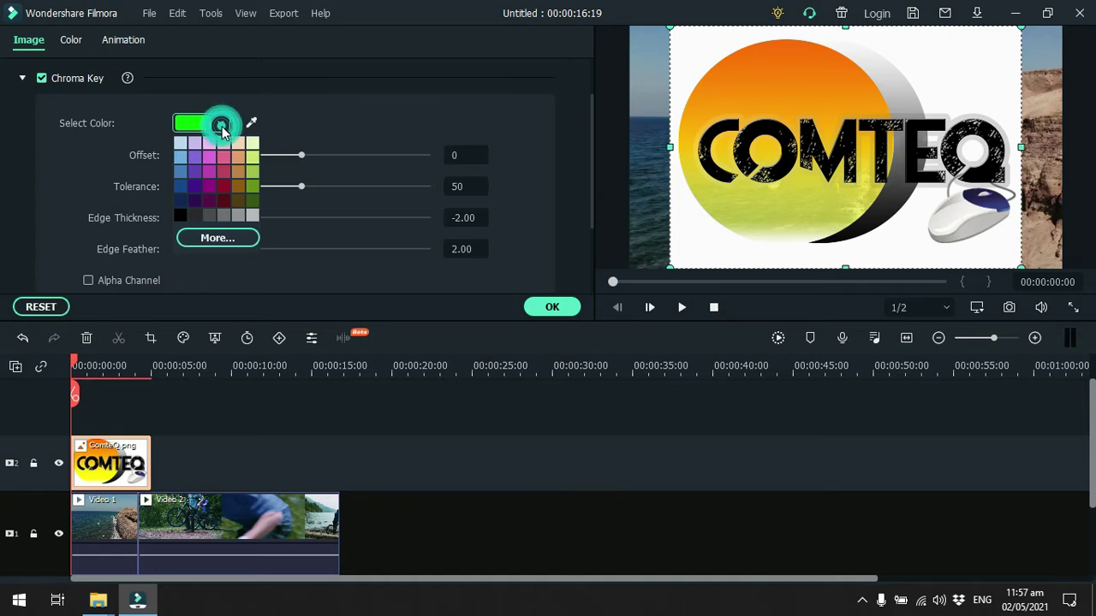
left_click(232, 243)
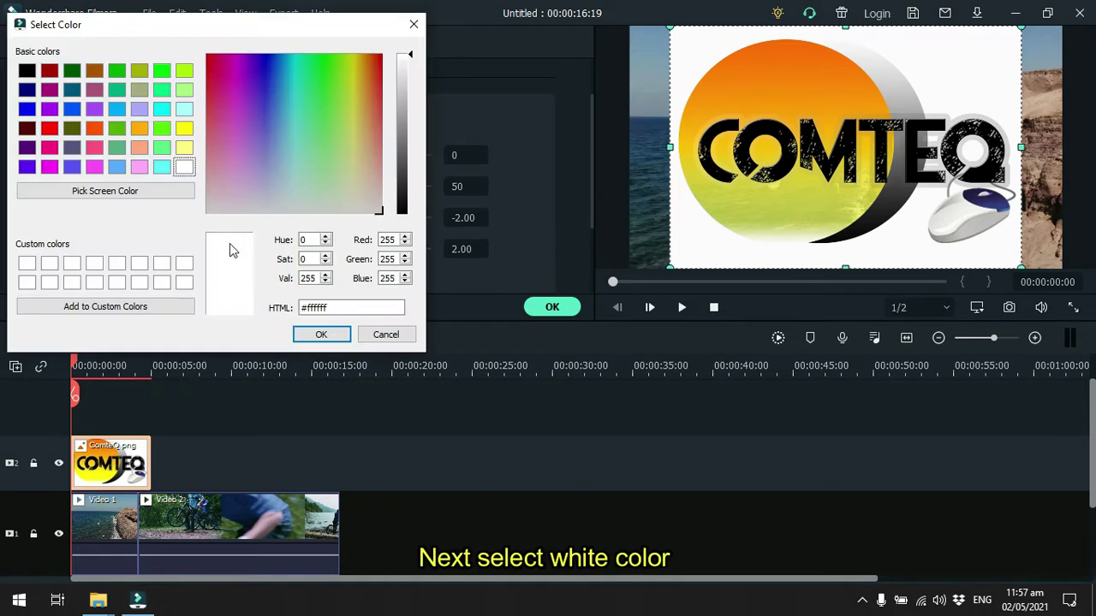
left_click(184, 168)
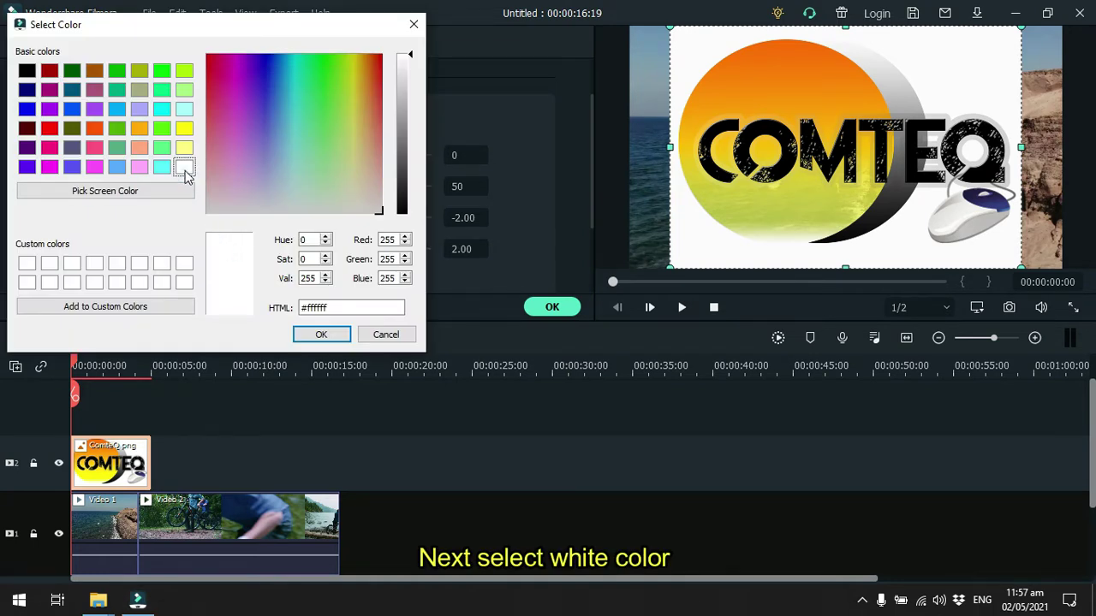
left_click(322, 335)
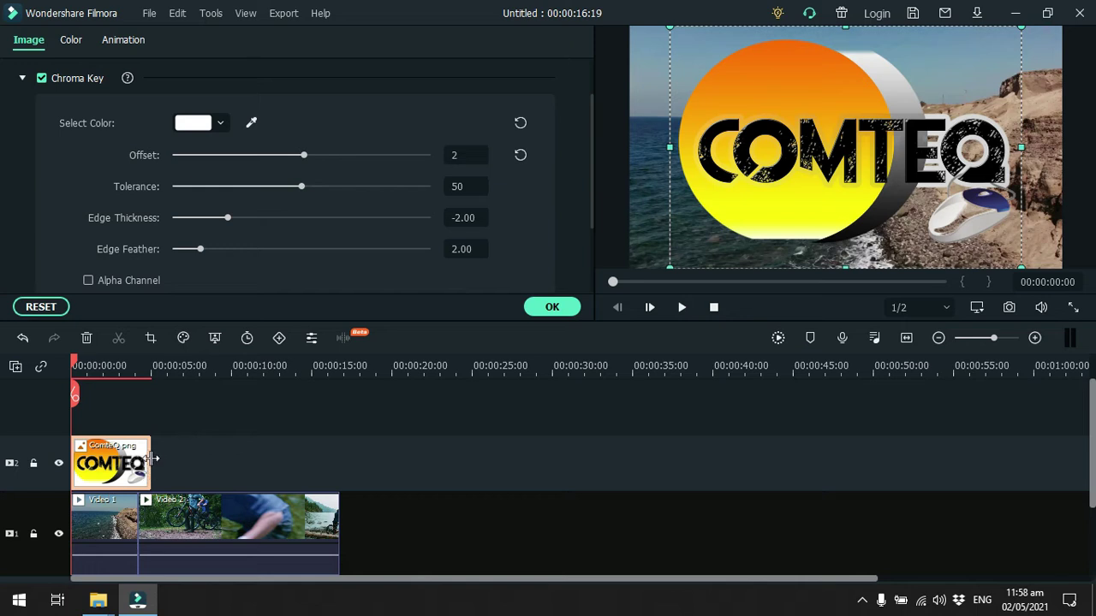
- Extend the logo clip to the end of Video 2 and shrink the logo toward the upper-right corner of the video frame
left_click_drag(151, 456, 339, 454)
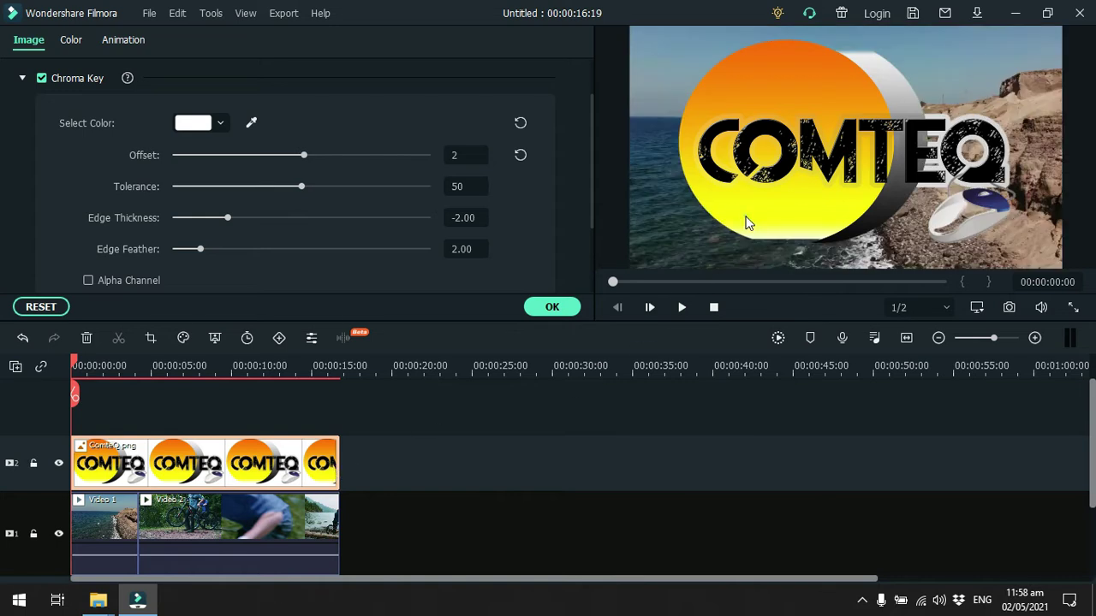
left_click(744, 223)
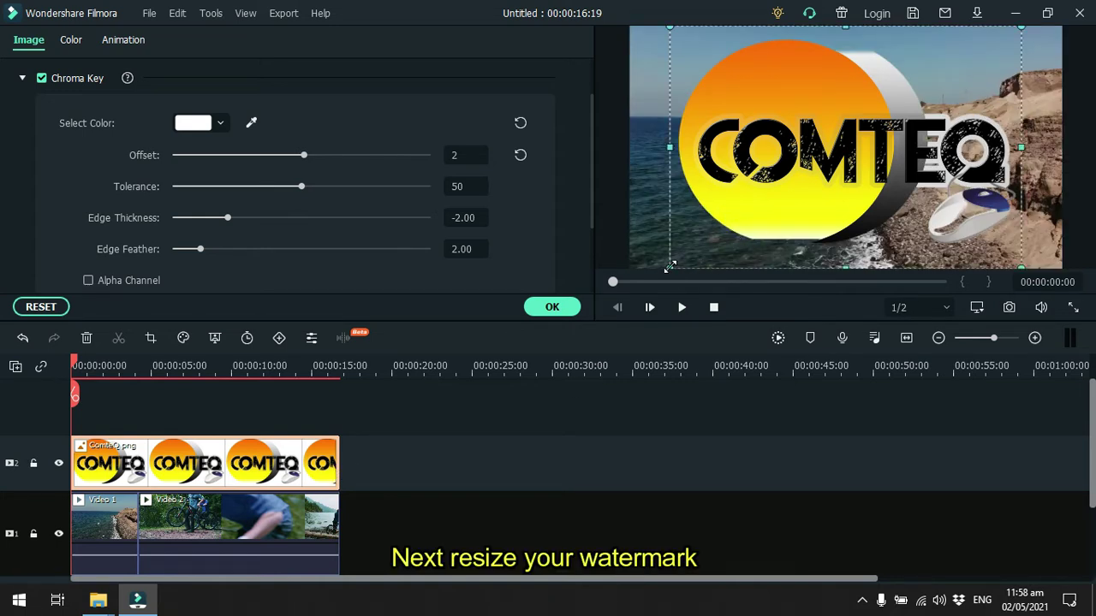
left_click_drag(669, 267, 1006, 63)
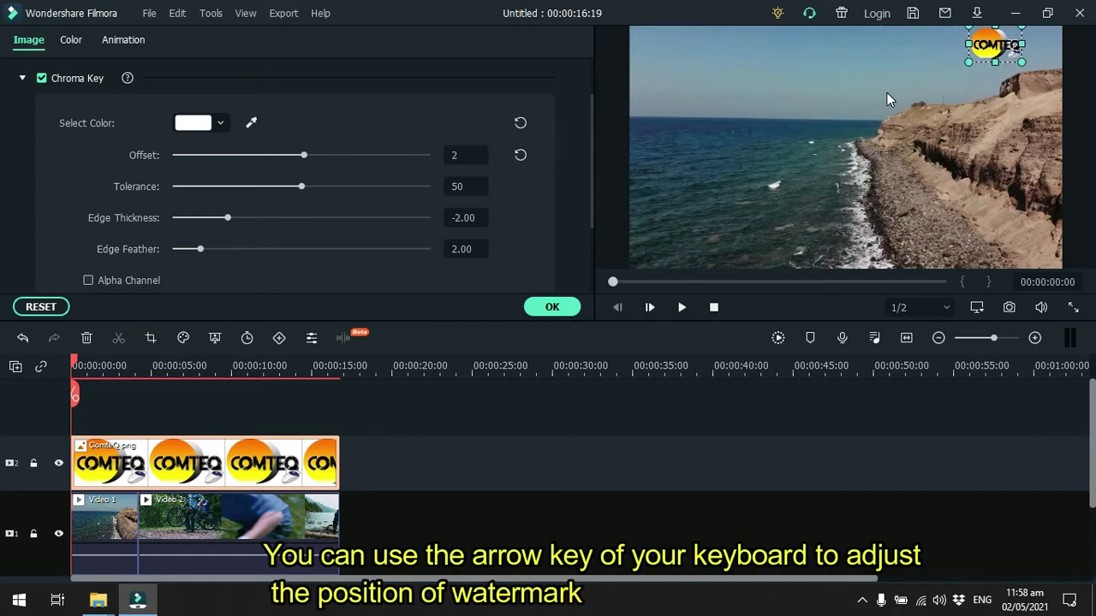
- Nudge the logo rightward until it sits against the right edge of the video frame
key("Right")
key("Right")
key("Right")
key("Right")
key("Right")
key("Right")
key("Right")
key("Right")
key("Right")
key("Right")
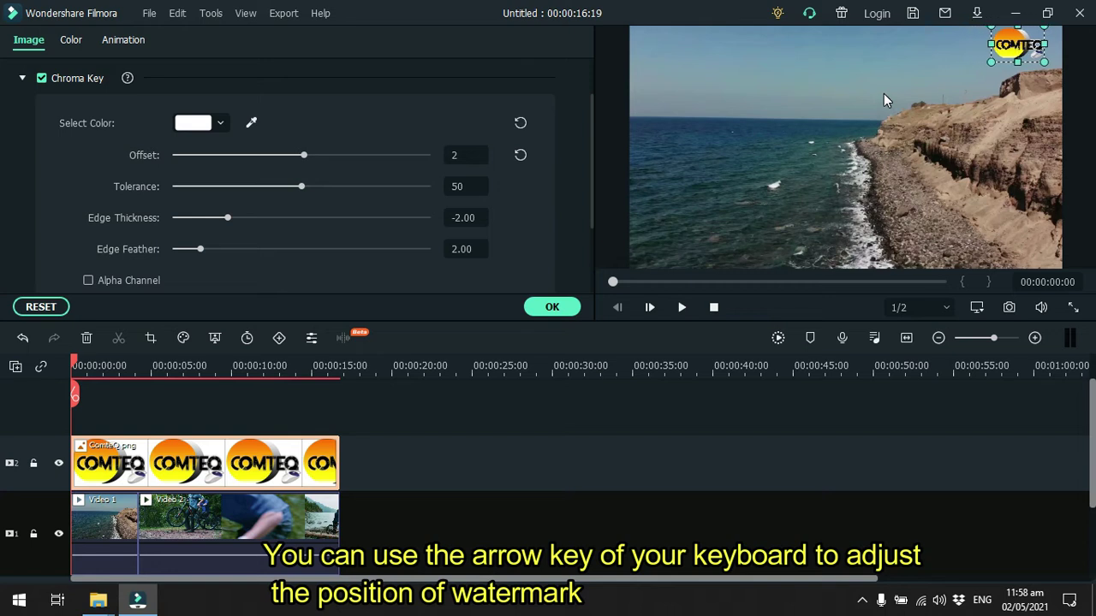
key("Right")
key("Right")
key("Right")
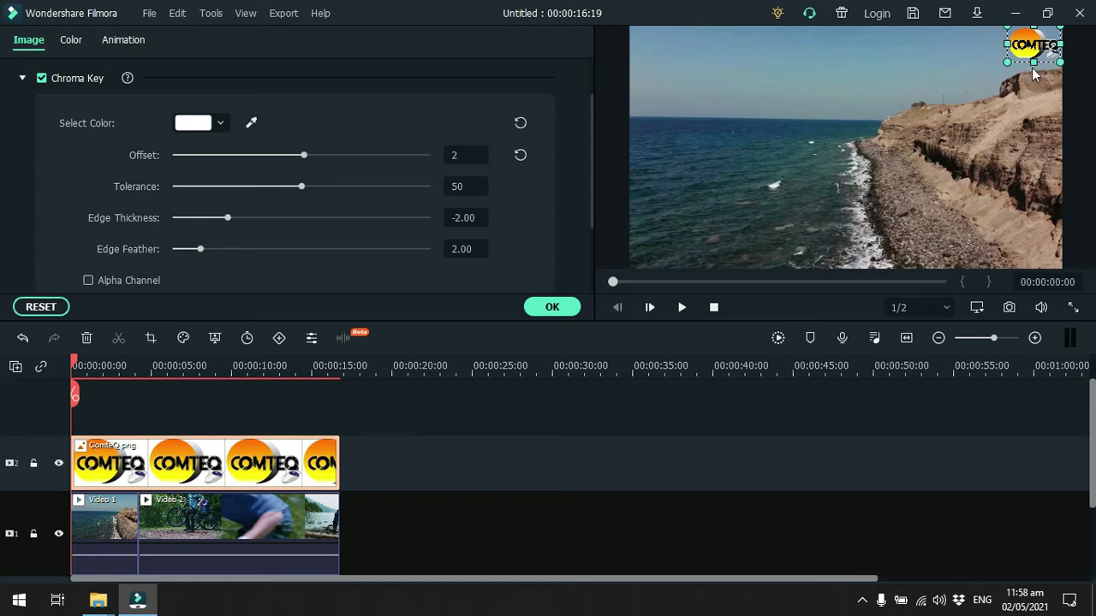
- Shrink the corner logo slightly in several passes, checking its size in the full-screen preview after each one
left_click_drag(1006, 65, 1012, 58)
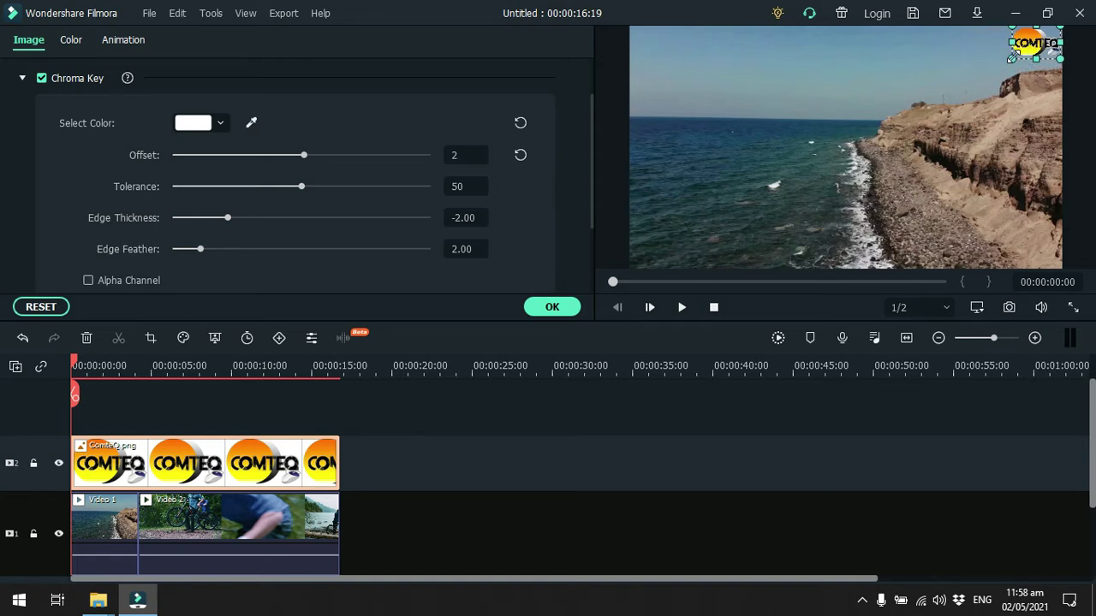
left_click(1072, 307)
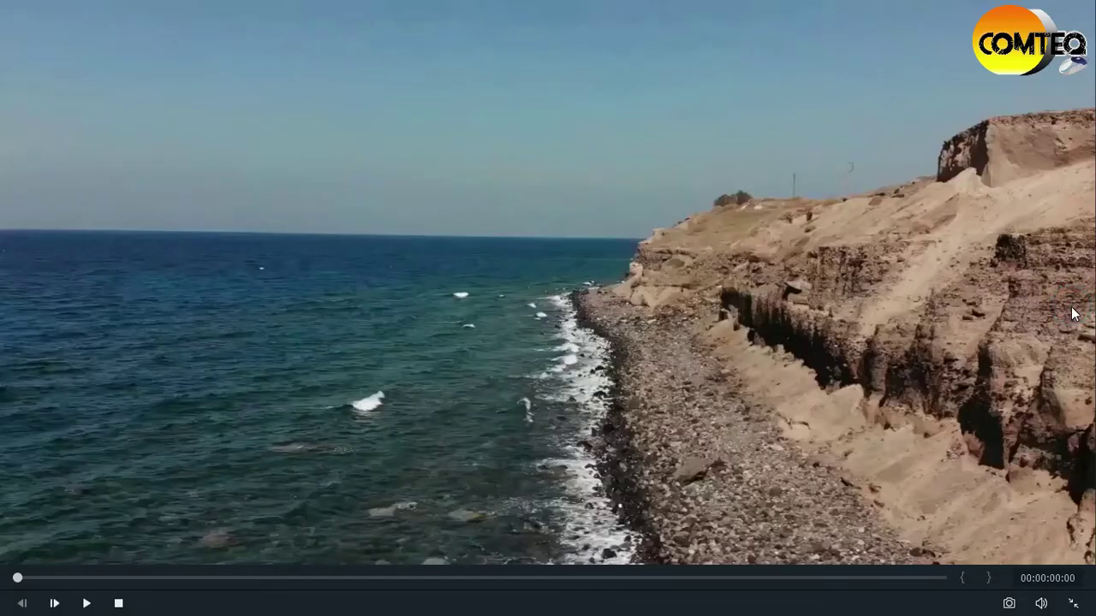
key("Escape")
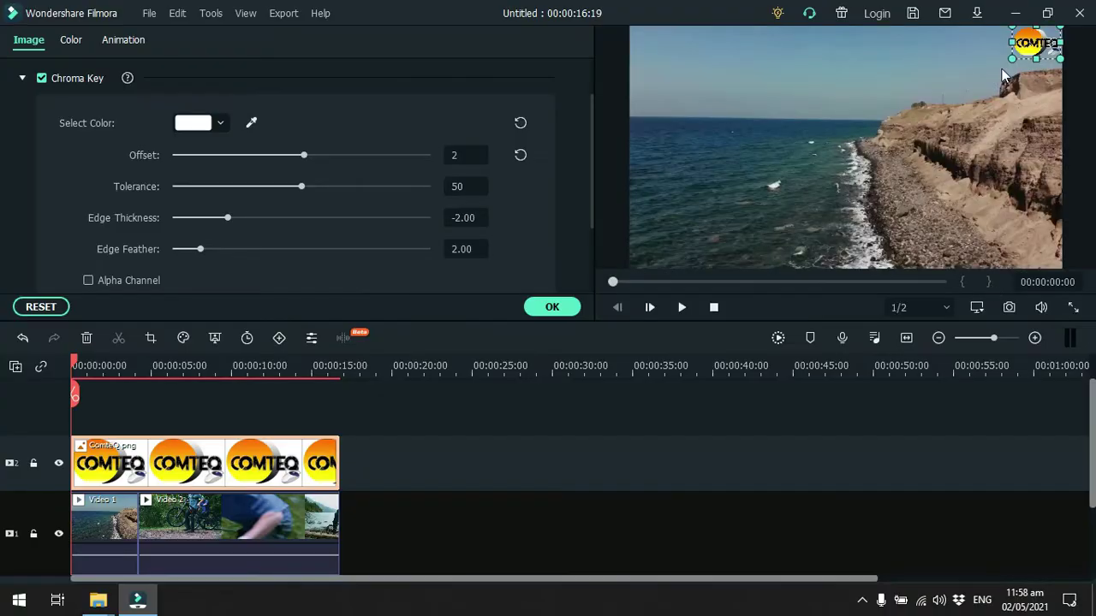
left_click_drag(1015, 51, 1020, 53)
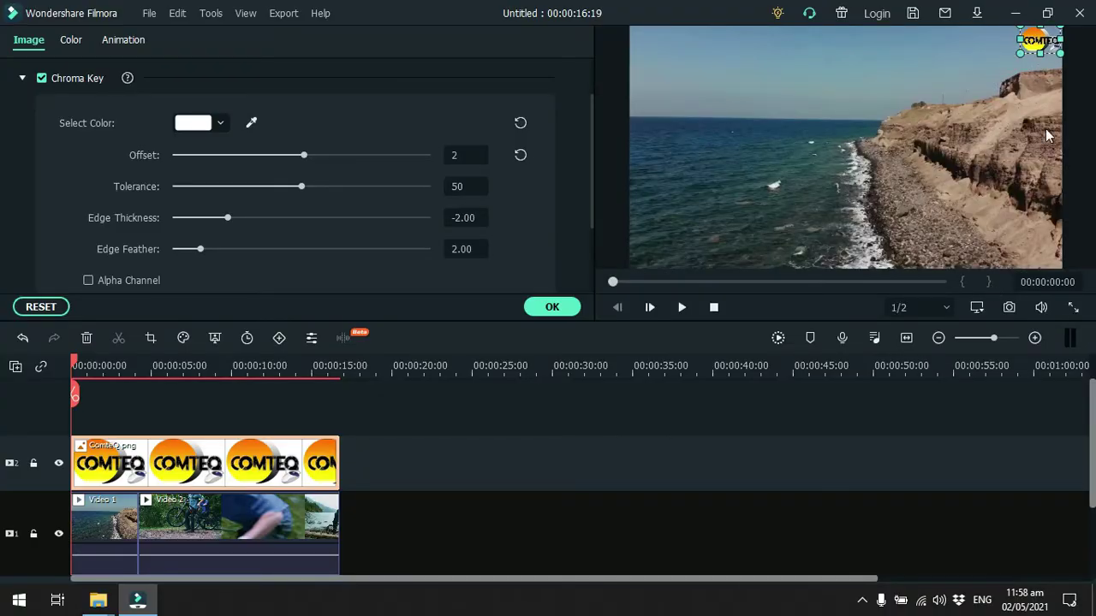
left_click(1075, 307)
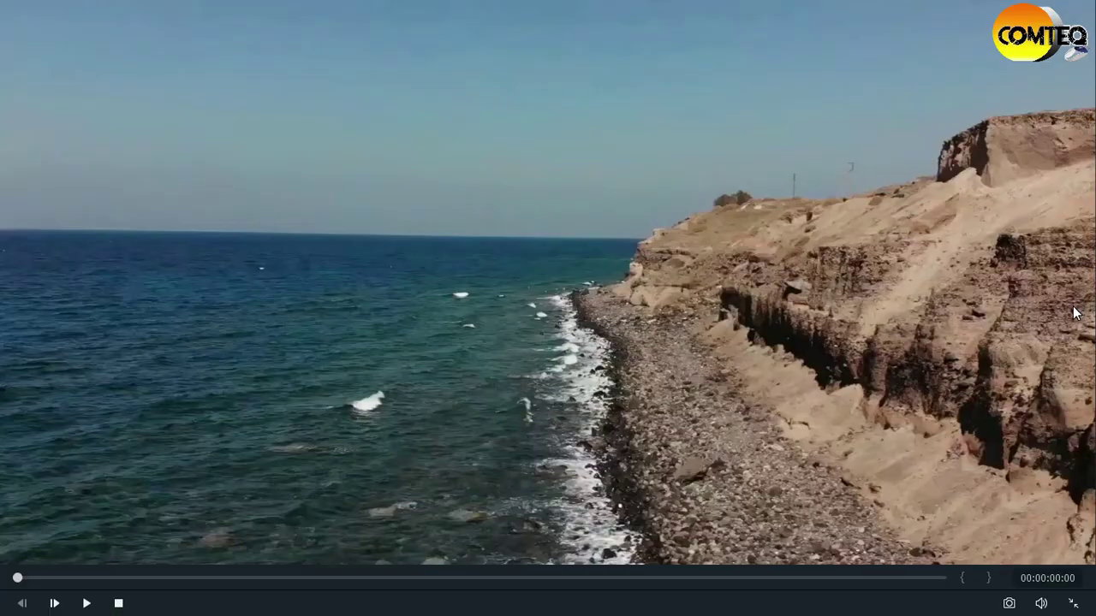
key("Escape")
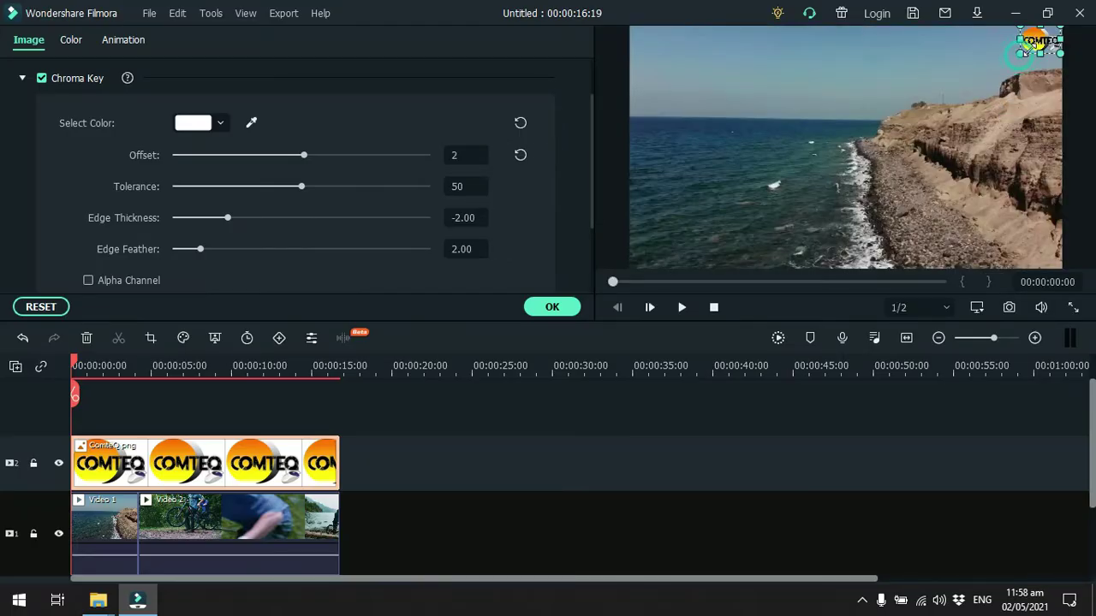
mouse_move(1017, 53)
left_mouse_down()
mouse_move(1028, 48)
mouse_move(1020, 53)
left_mouse_up()
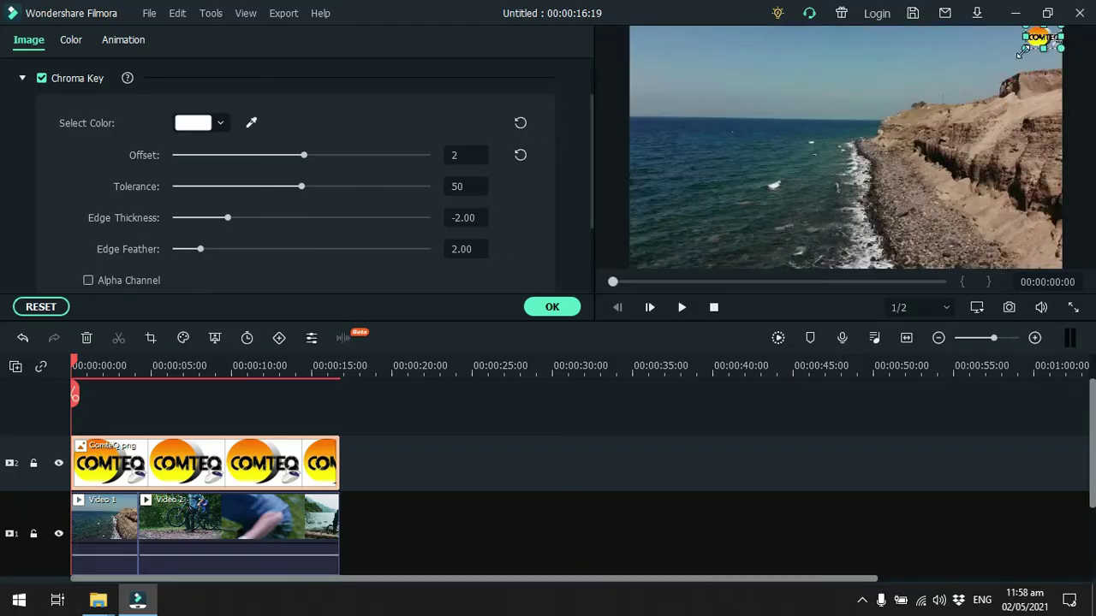
left_click(1073, 309)
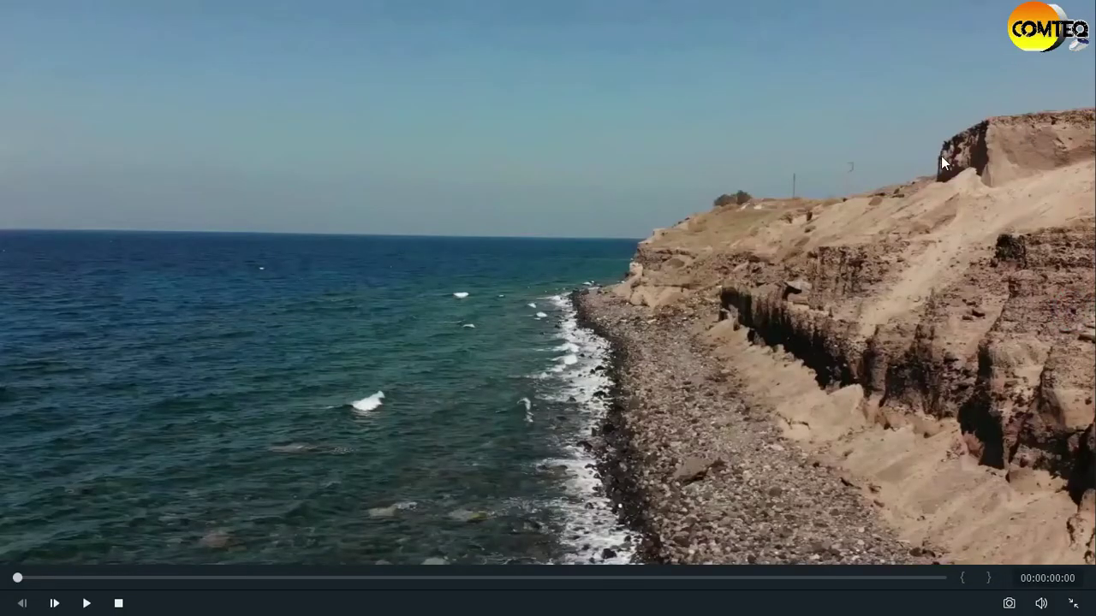
key("Escape")
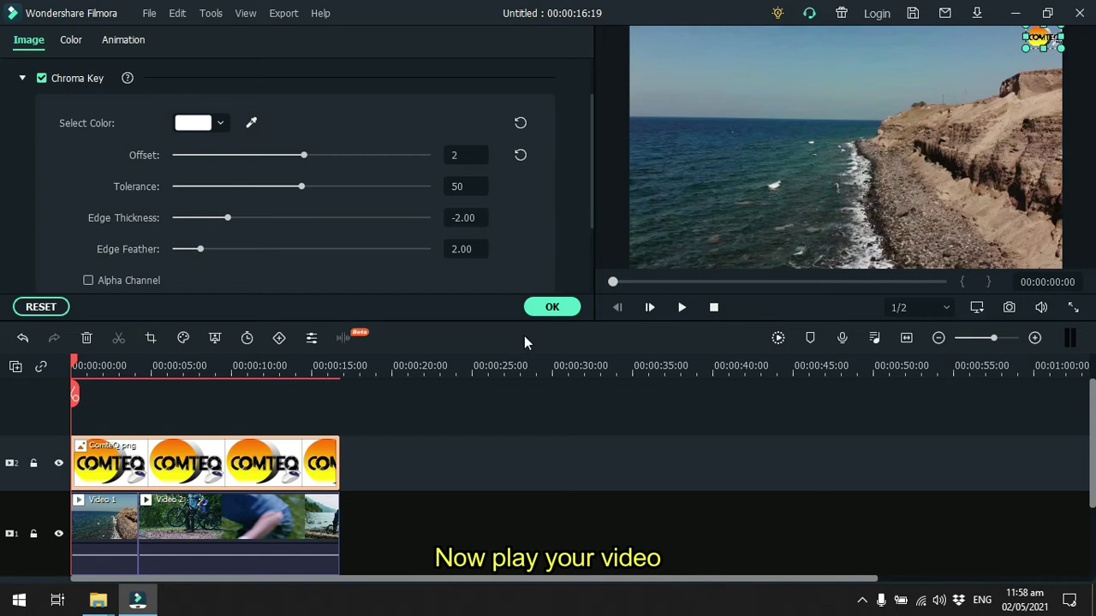
- Play the whole video to check the watermark, and accept the logo's chroma key settings
left_click(680, 308)
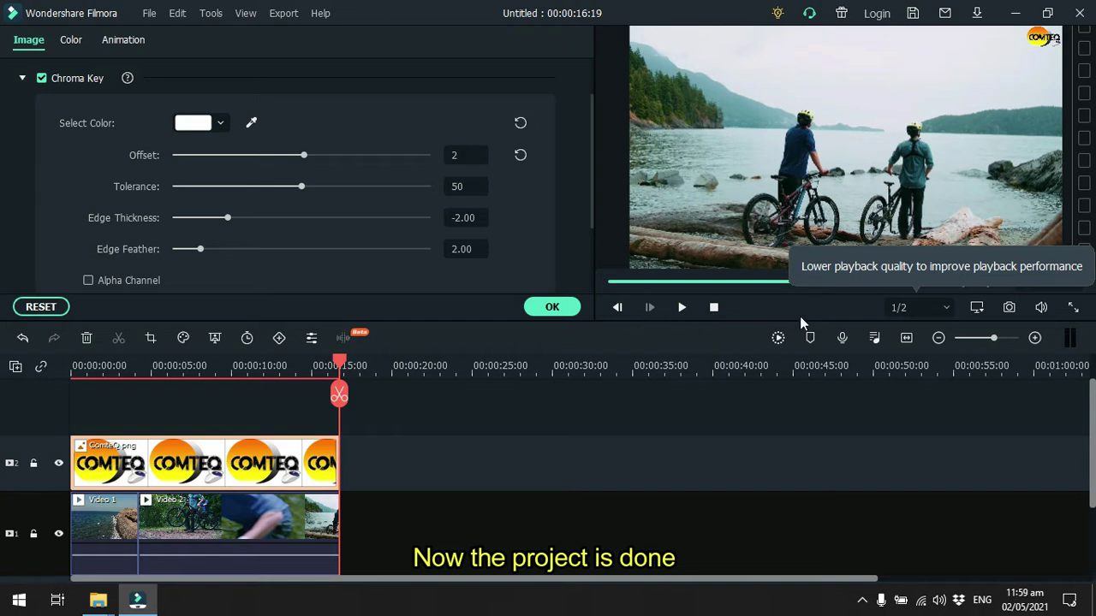
left_click(547, 310)
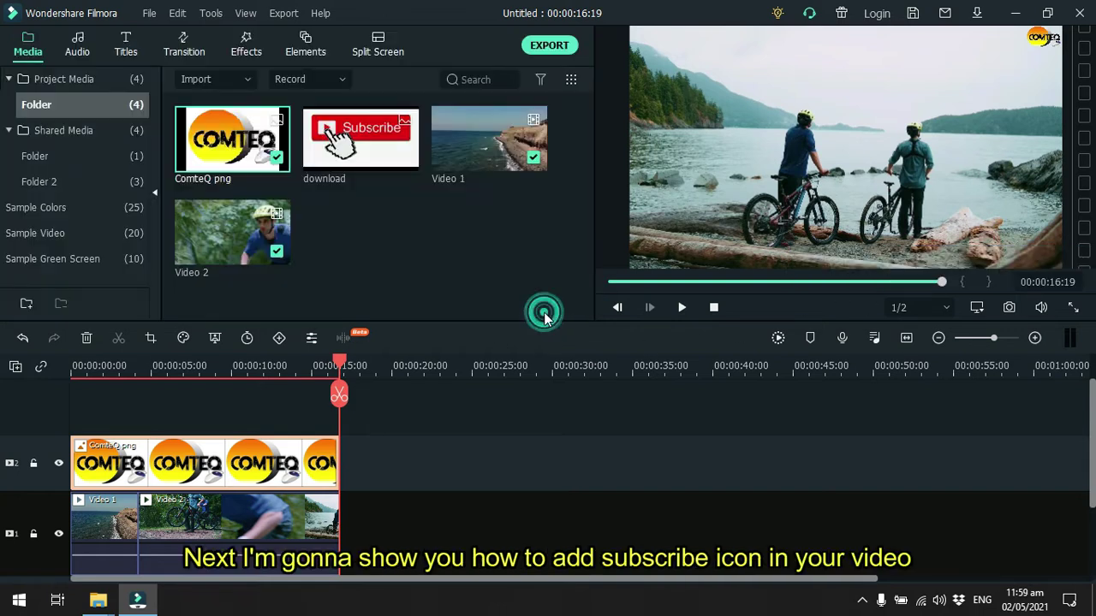
- Place the download subscribe image at the start of a new track above the logo clip
mouse_move(399, 161)
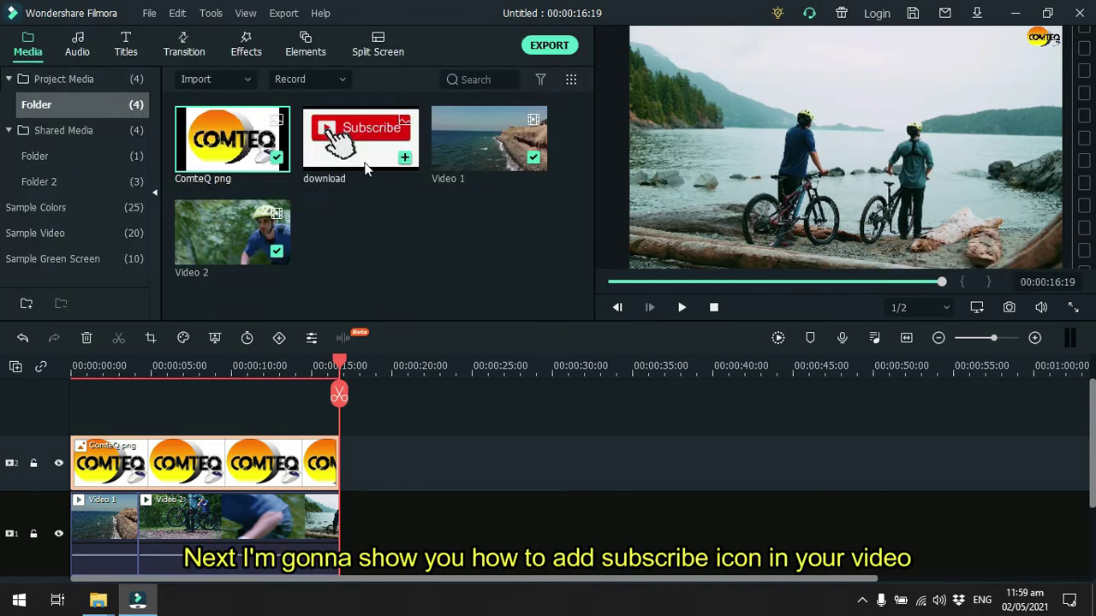
left_click_drag(382, 159, 57, 409)
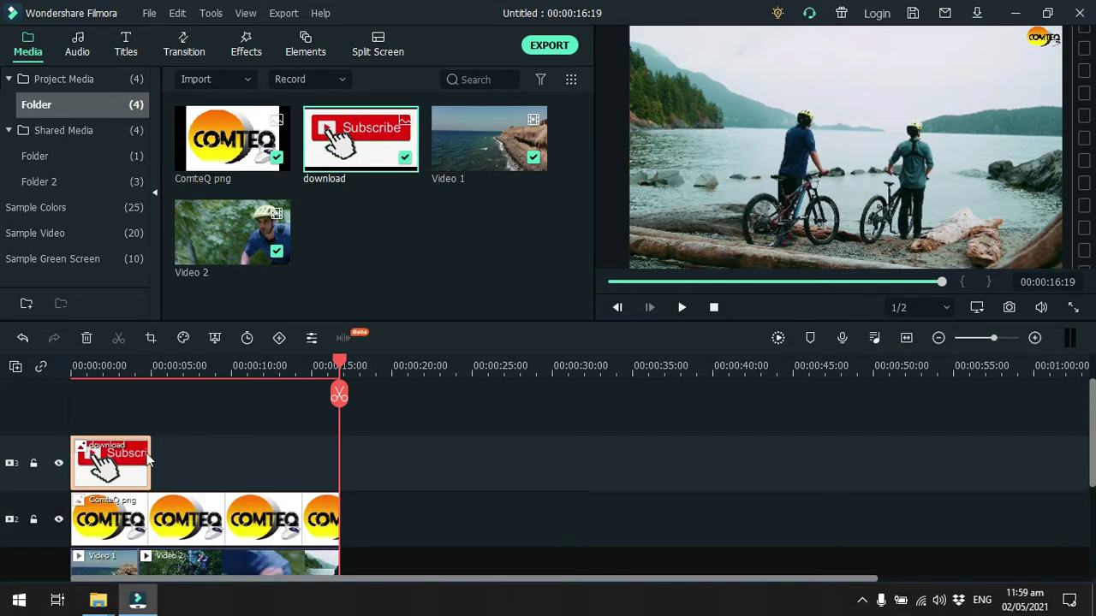
- Extend the subscribe clip to the end of the logo clip and key out its white background with Chroma Key colour #ffffff
left_click_drag(149, 456, 341, 471)
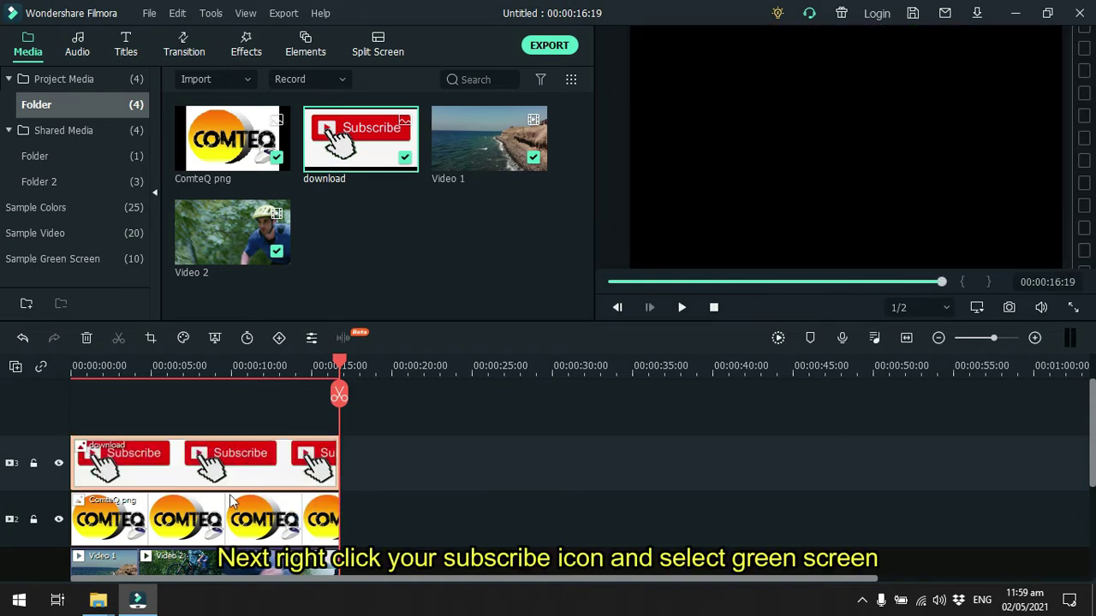
right_click(148, 486)
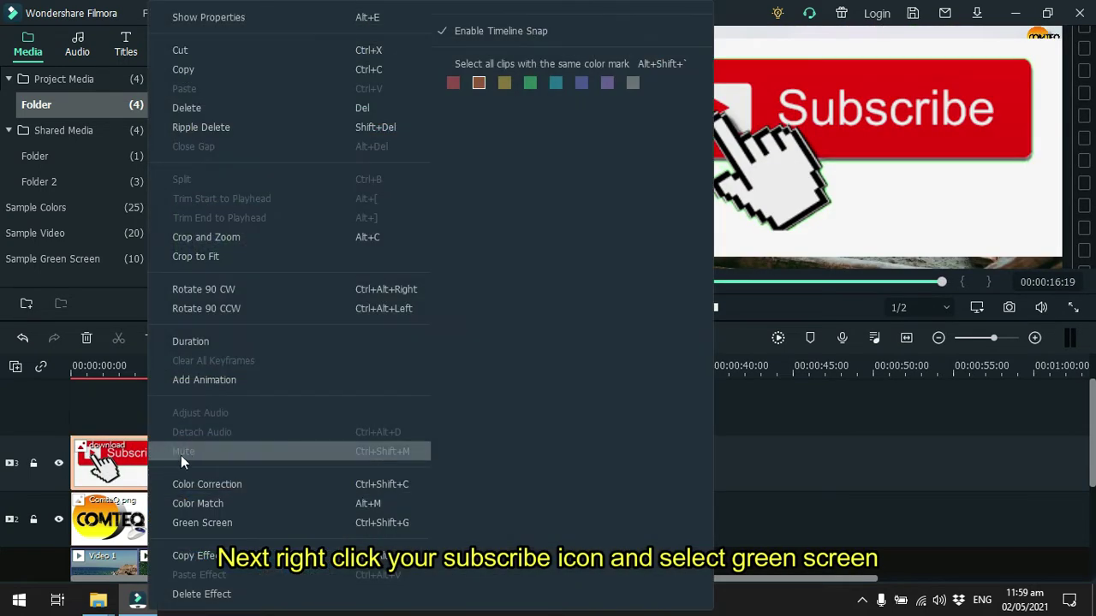
left_click(211, 521)
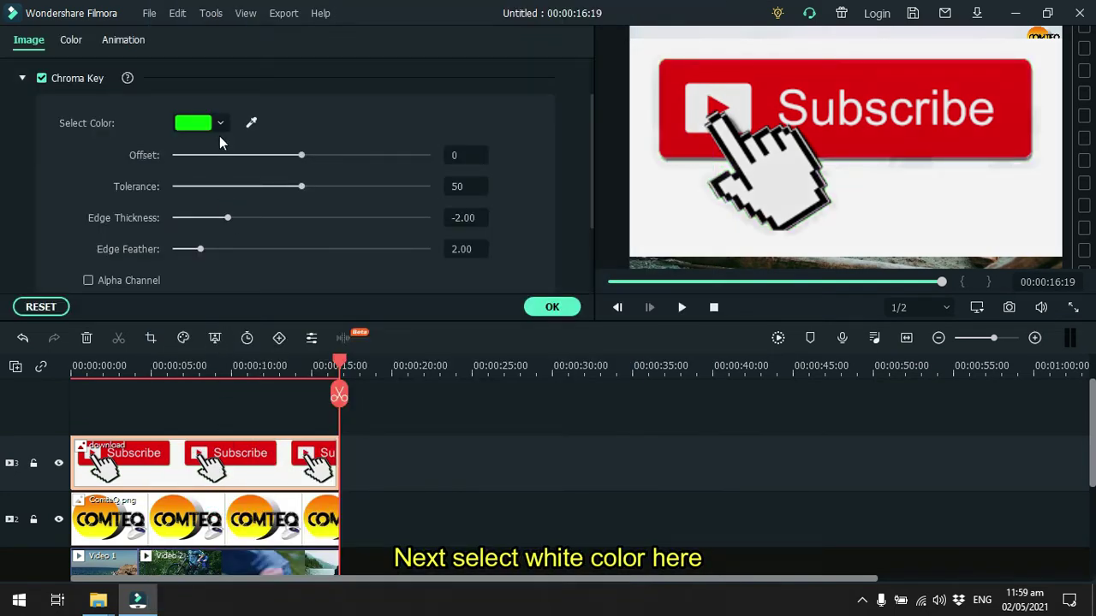
left_click(220, 125)
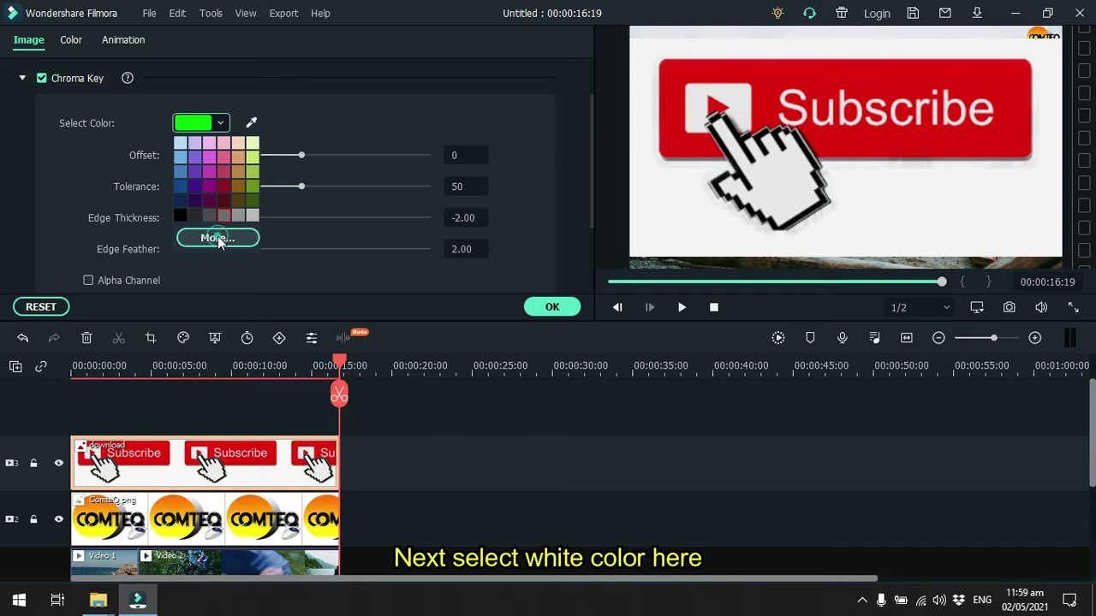
left_click(218, 238)
left_click(184, 167)
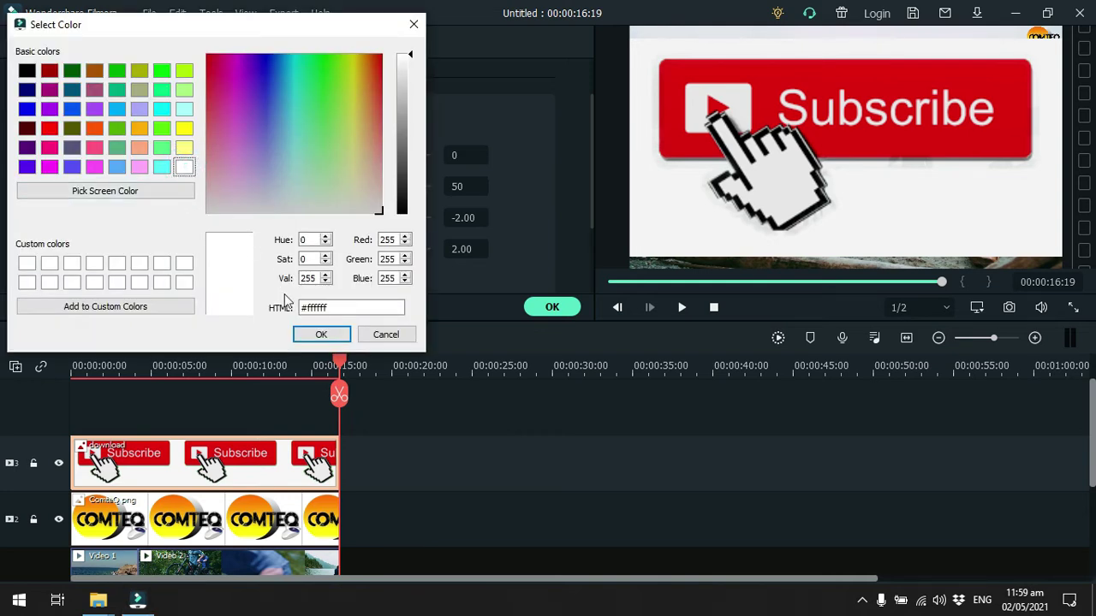
left_click(315, 334)
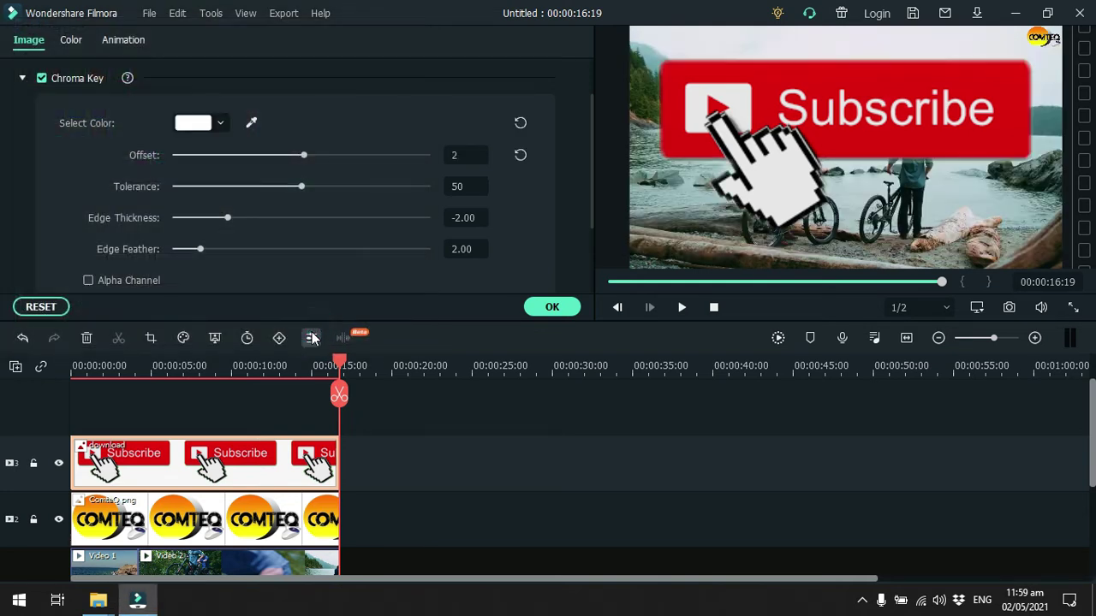
- Shrink the subscribe icon into the video frame's lower-right corner and nudge it vertically until it sits close to the bottom edge
left_click(713, 164)
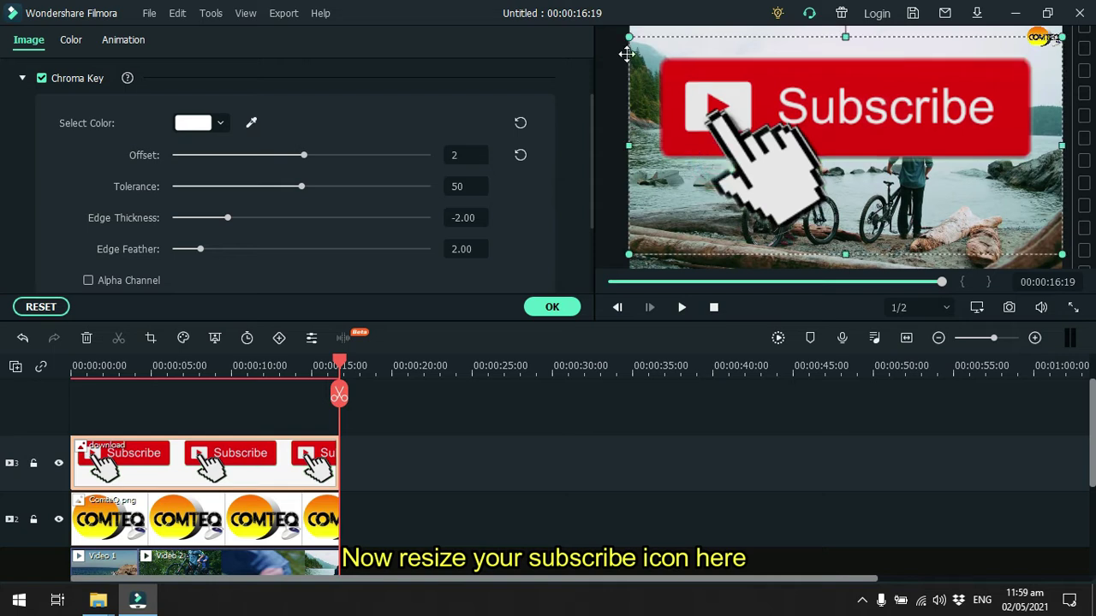
left_click_drag(629, 37, 956, 283)
key("Down")
key("Down")
key("Down")
key("Down")
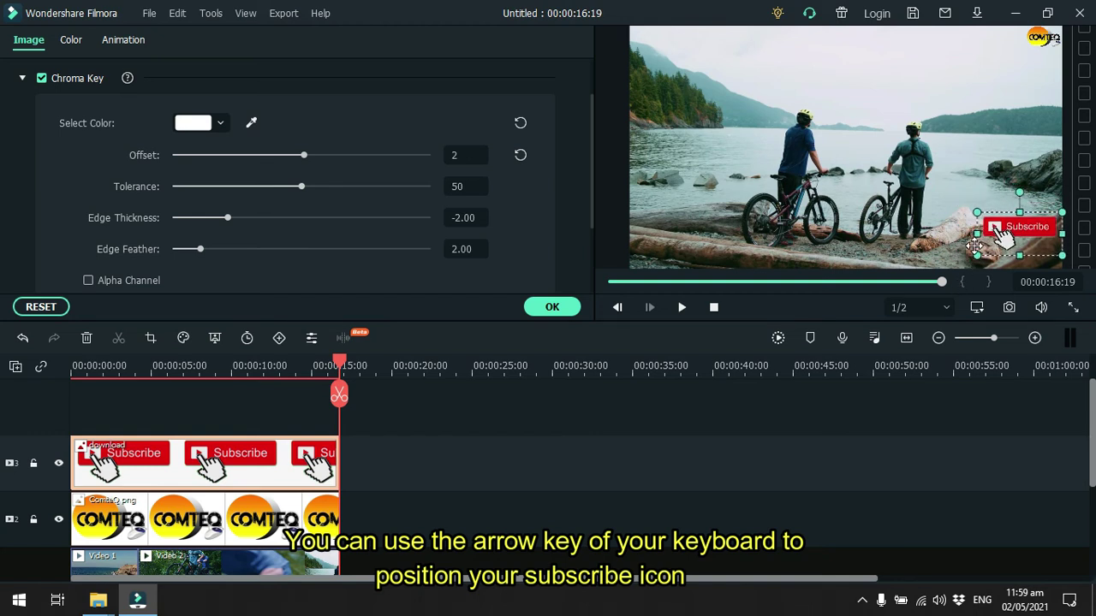
key("Down")
key("Down")
key("Down")
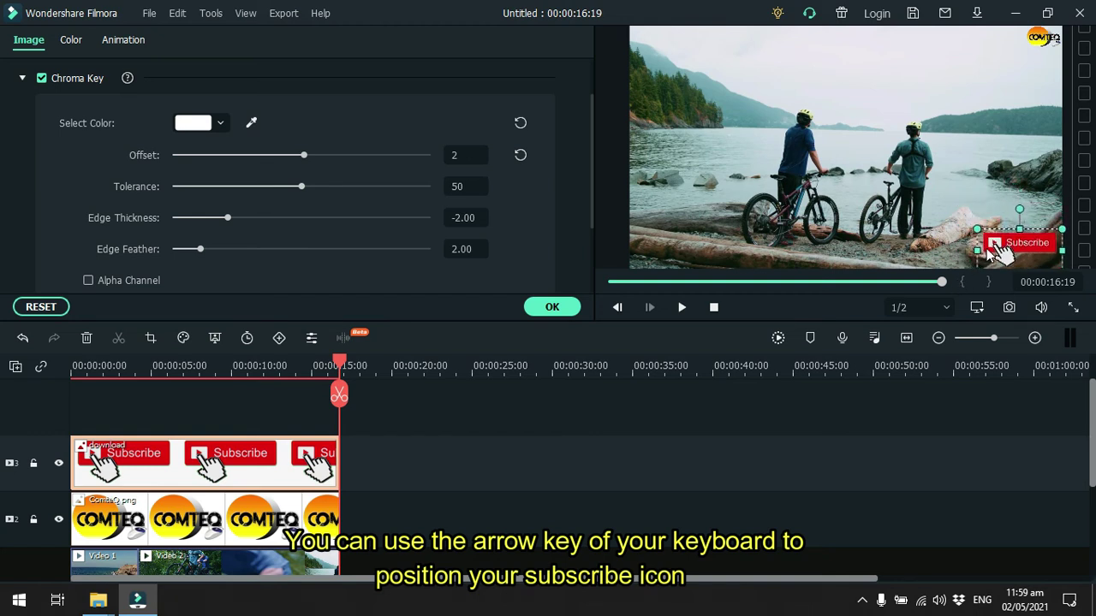
key("Down")
key("Down")
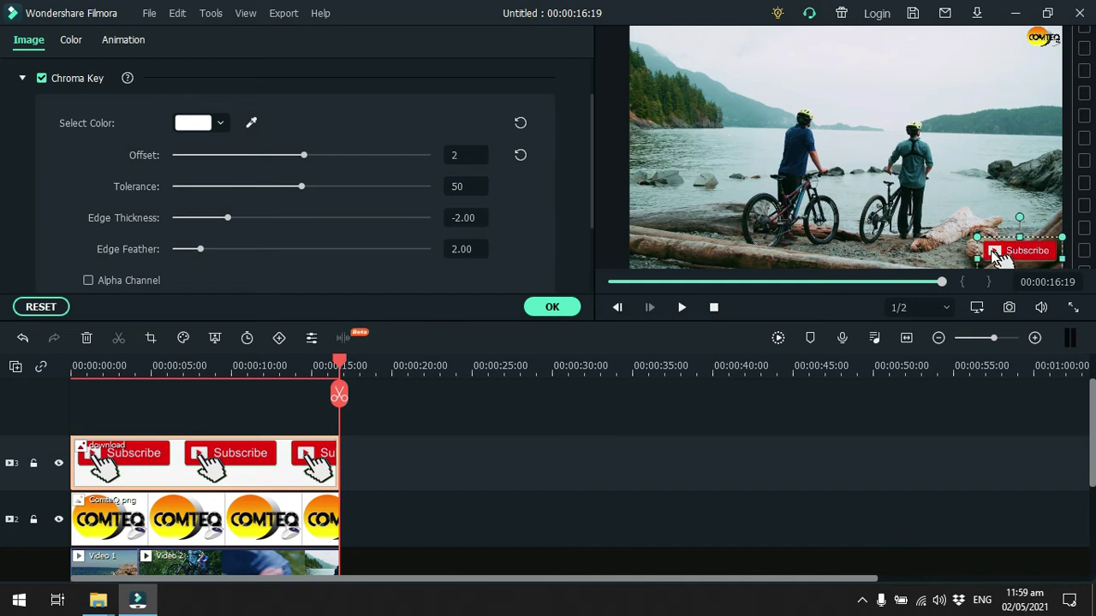
key("Down")
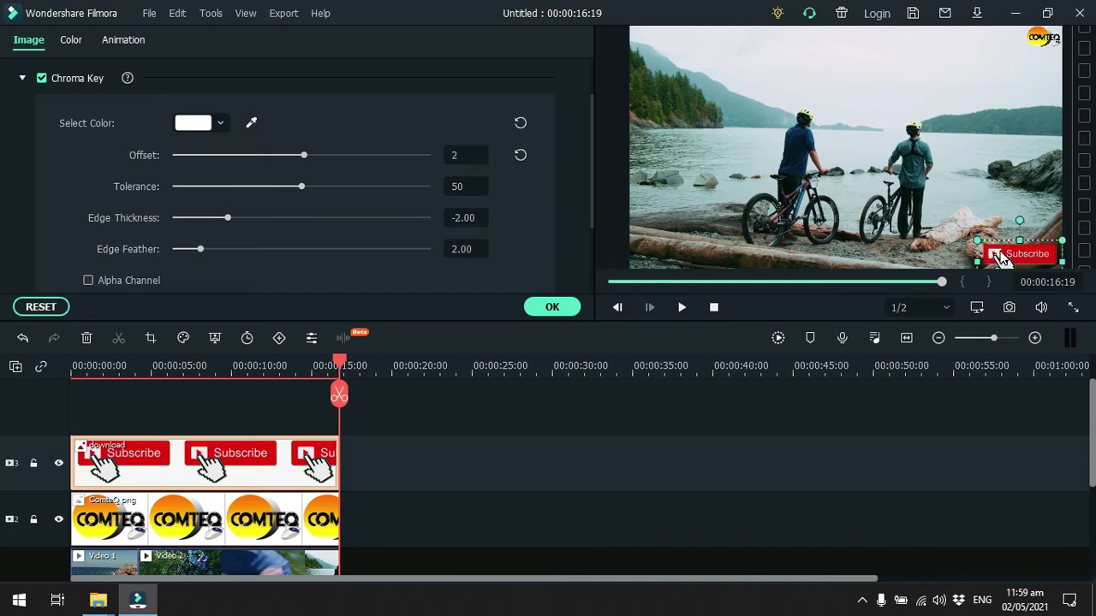
key("Up")
key("Up")
key("Up")
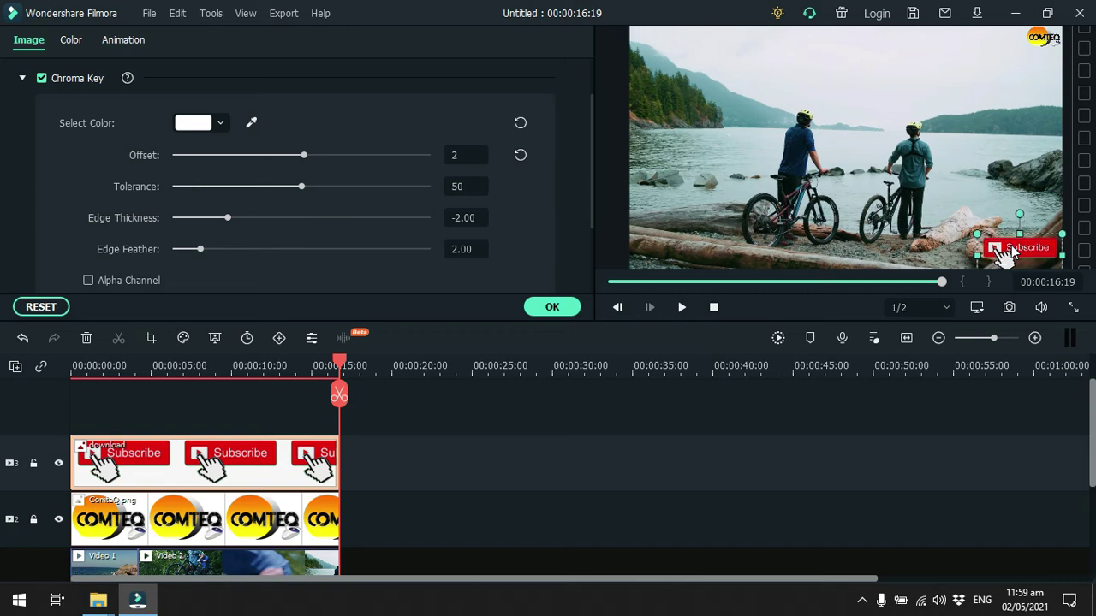
- Shrink the corner subscribe icon slightly more, checking its size in the full-screen preview before and after
left_click(1081, 316)
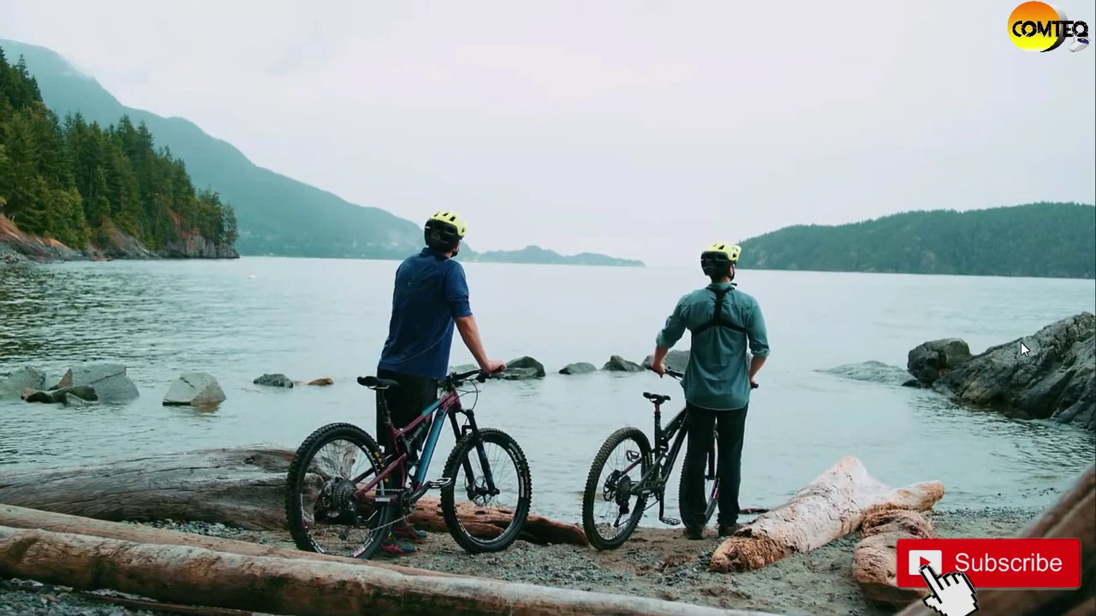
key("Escape")
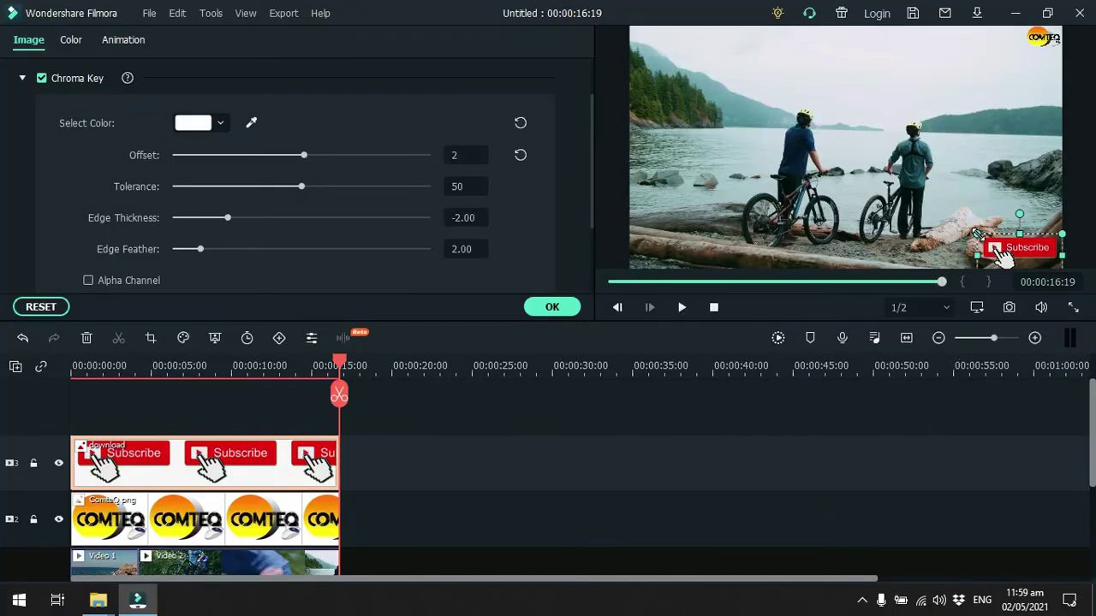
left_click_drag(976, 234, 994, 244)
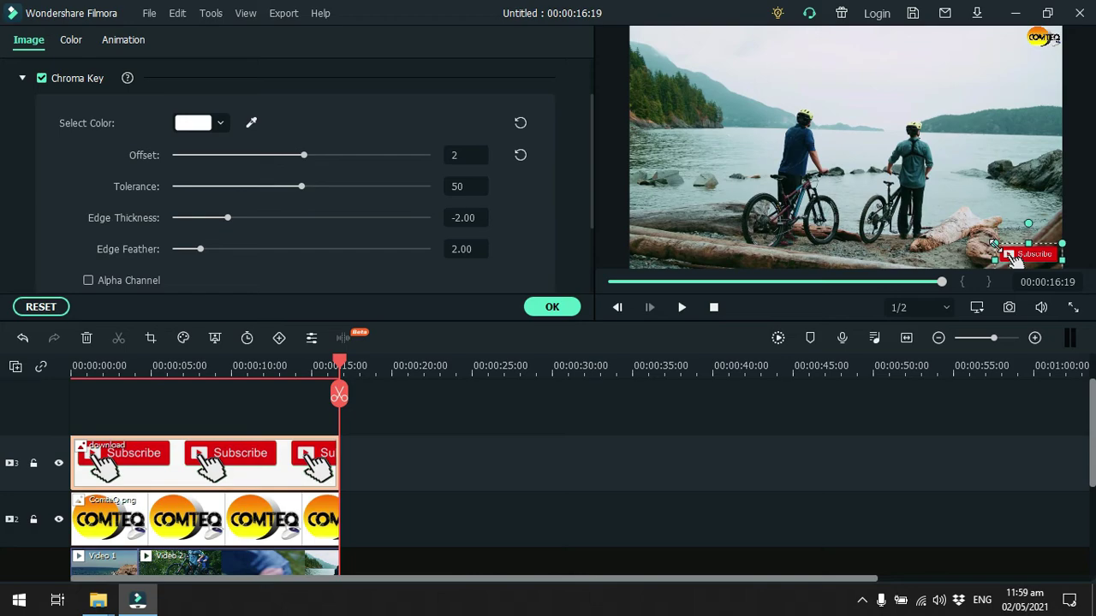
left_click(1073, 309)
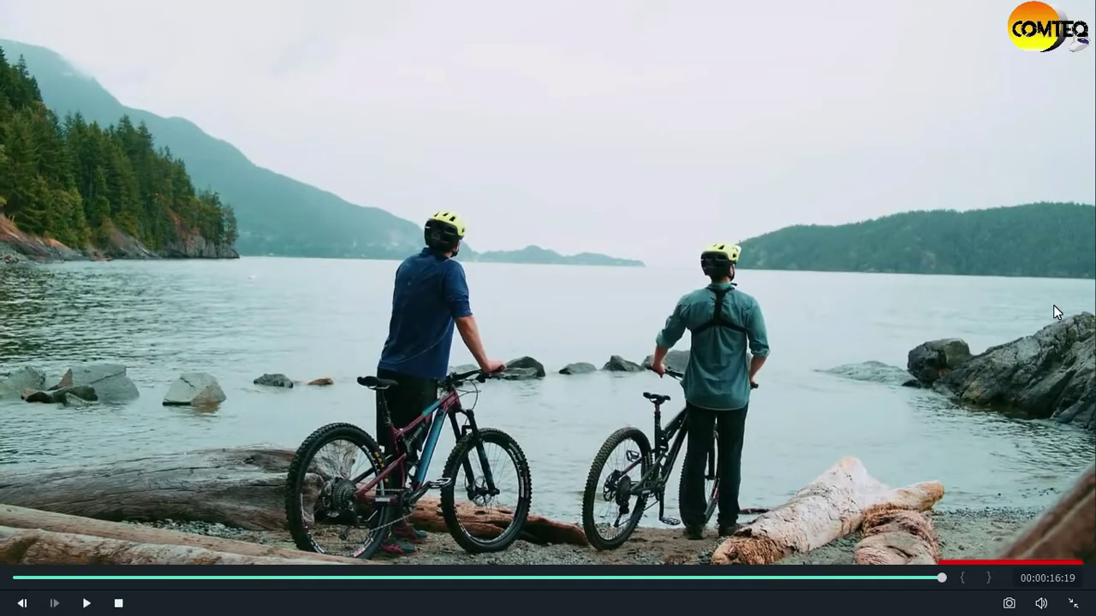
mouse_move(1048, 578)
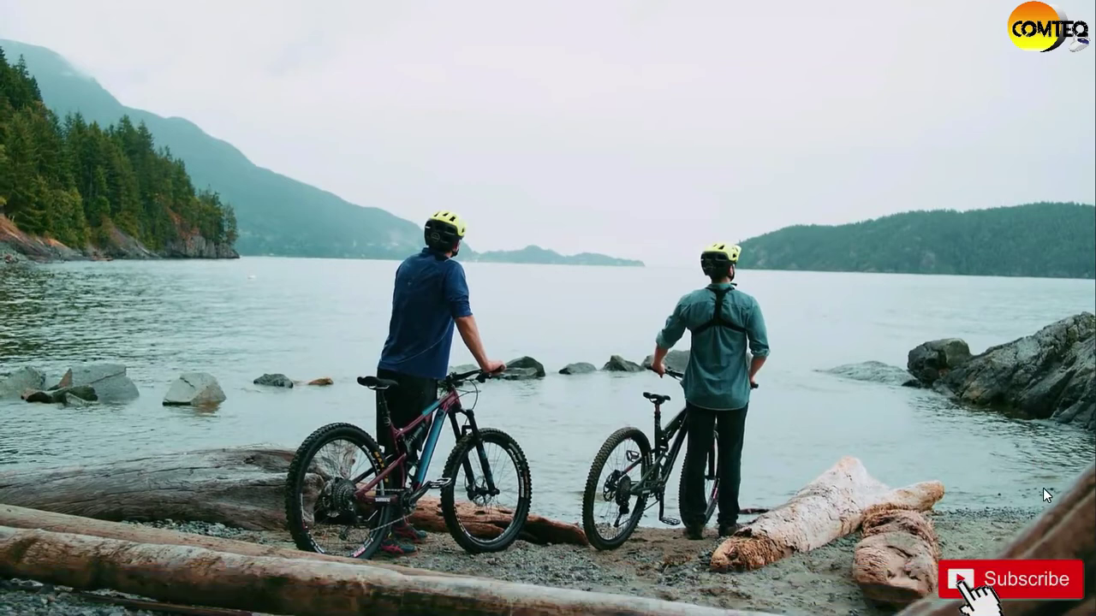
key("Escape")
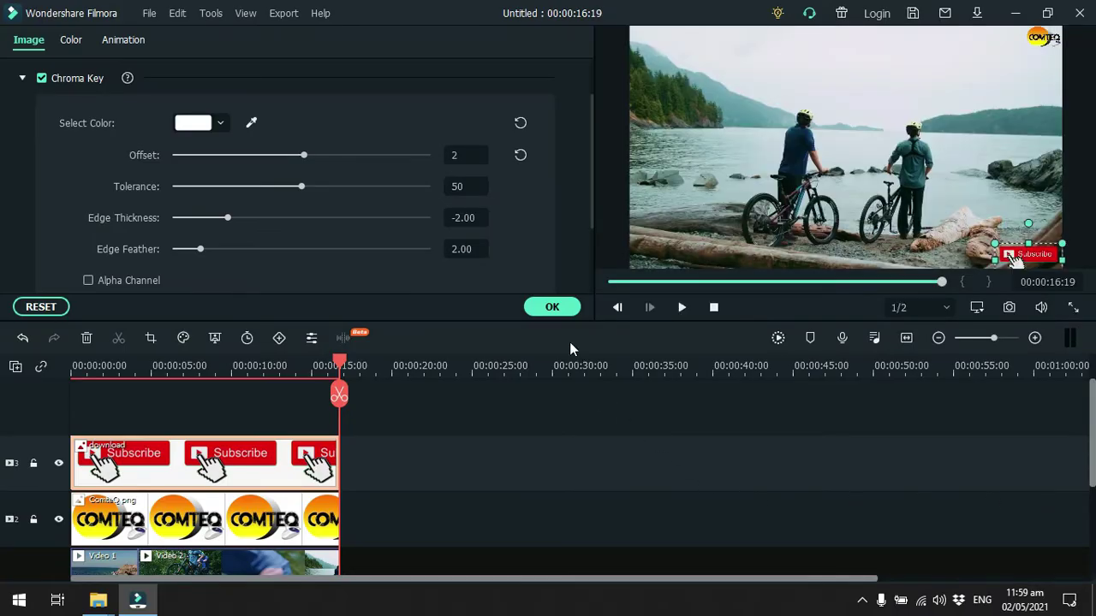
- Accept the subscribe icon's chroma key settings and play the whole video from the beginning to check both overlays
left_click(538, 311)
left_click_drag(339, 364, 142, 377)
left_click_drag(75, 399, 68, 398)
left_click(681, 309)
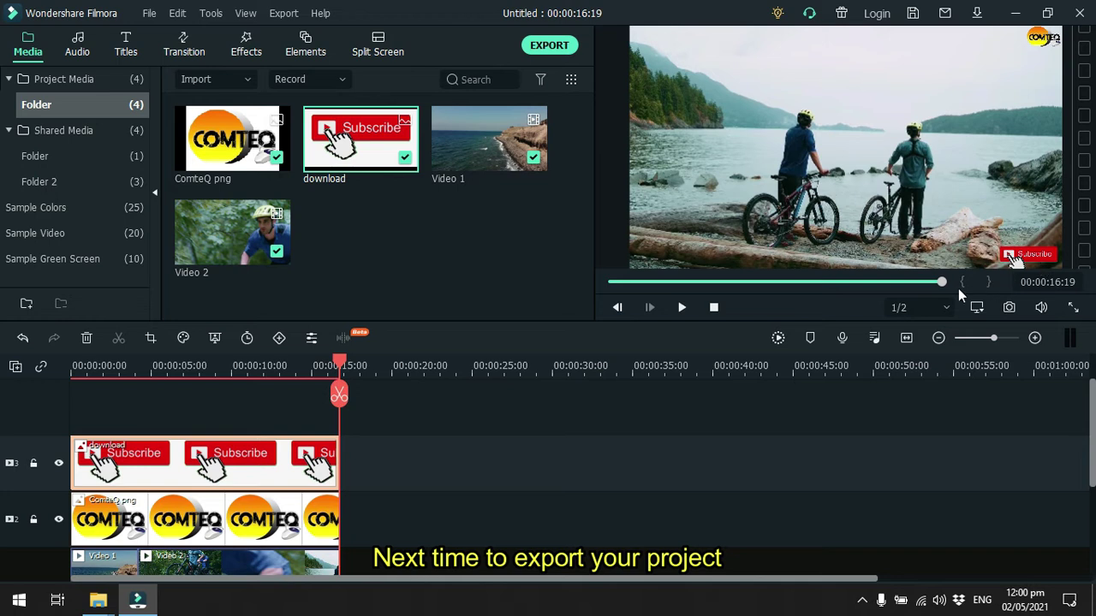
- Start a local MP4 export of the project and name the output "How to add watermark in filmora"
left_click(555, 47)
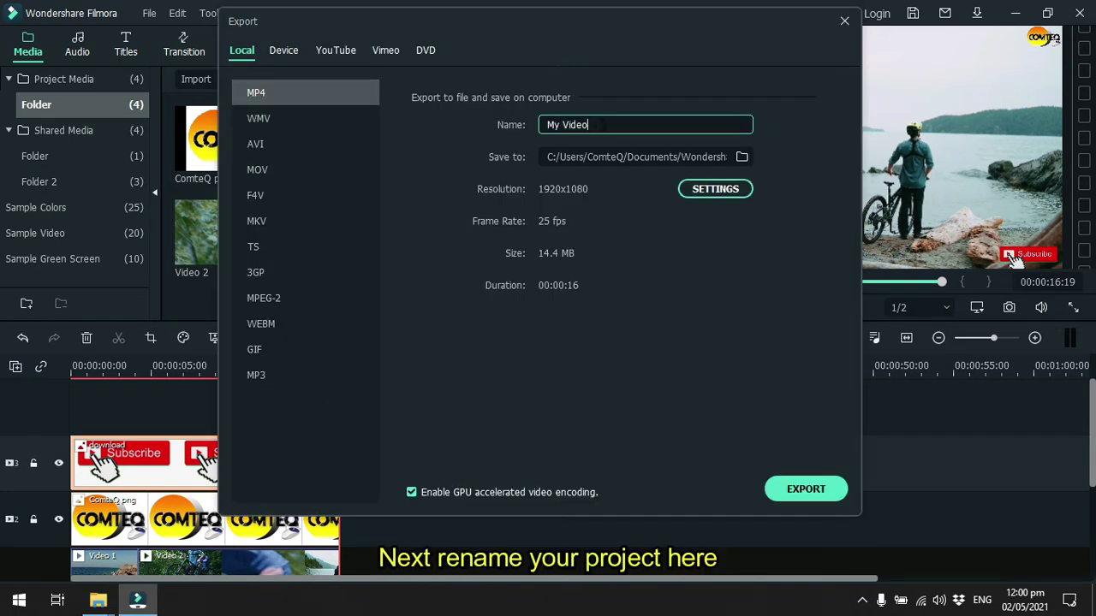
triple_click(600, 125)
type("How to add wa")
type("ter")
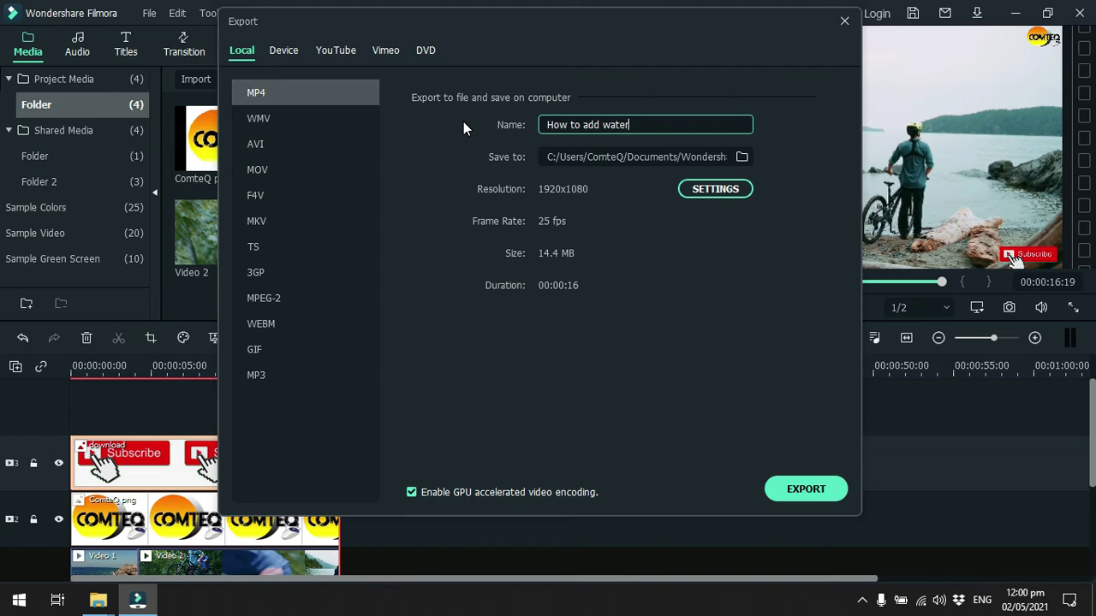
type("mark in filmora")
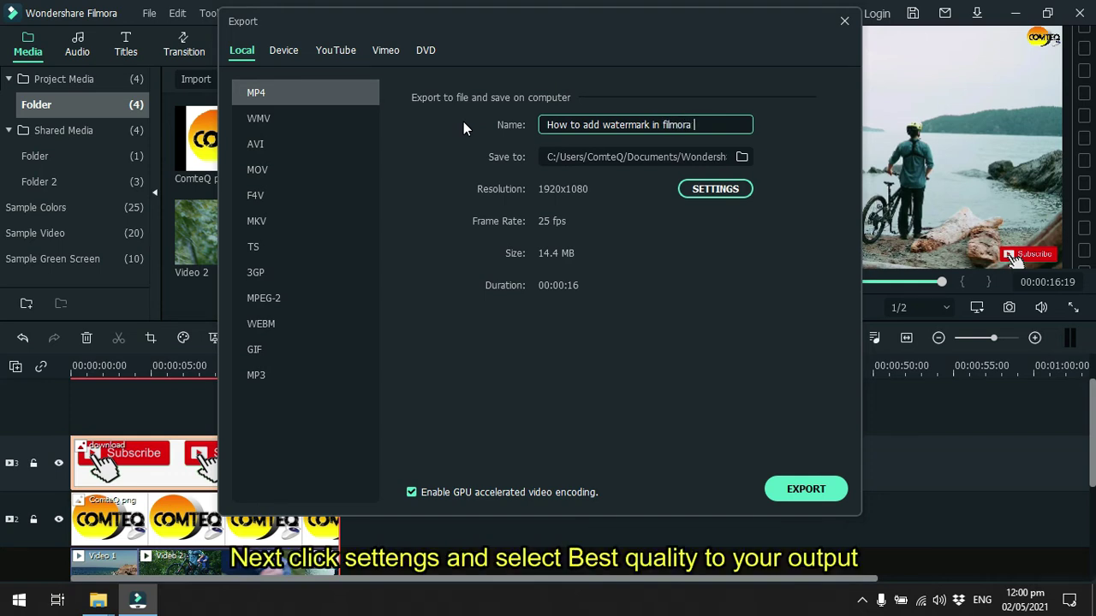
- Set the export quality to Best and export the video
left_click(710, 189)
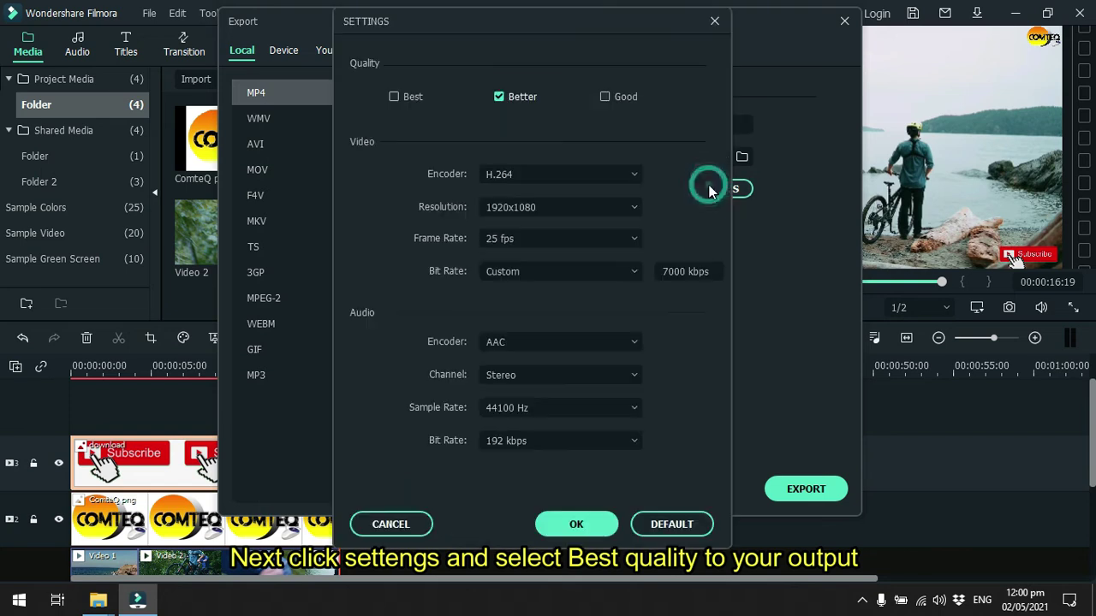
left_click(404, 100)
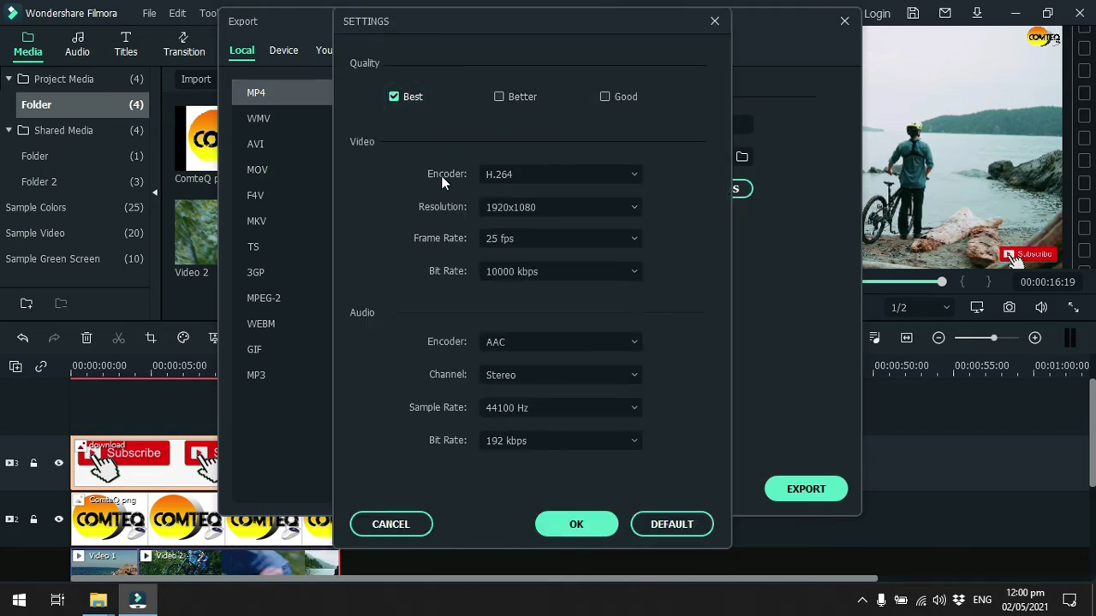
left_click(555, 526)
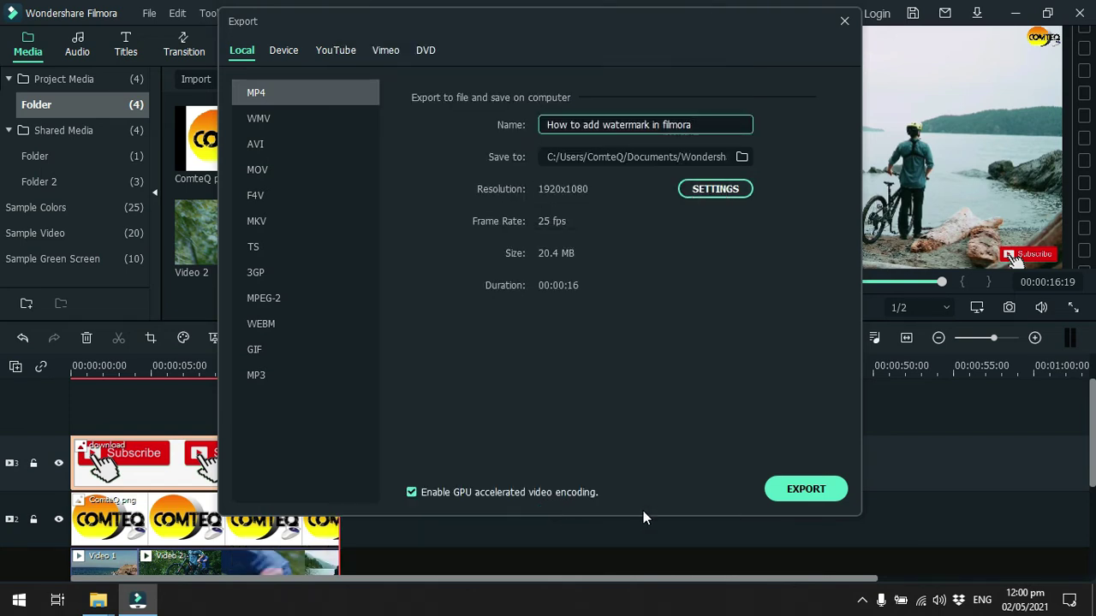
left_click(804, 489)
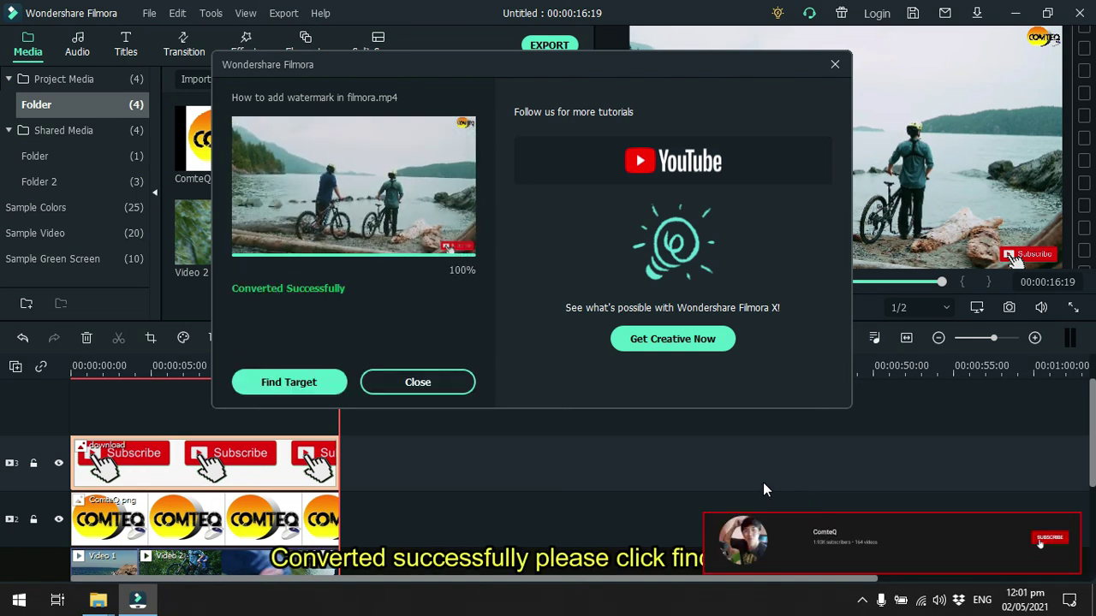
- Locate the exported video in its Output folder and play it to check the result
left_click(291, 383)
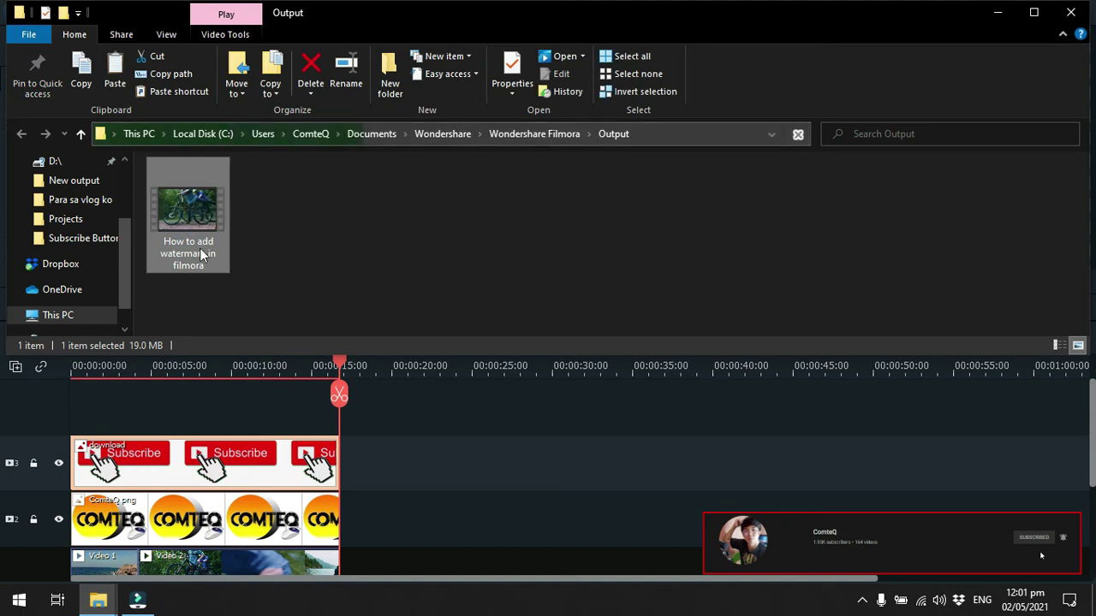
left_click(1034, 12)
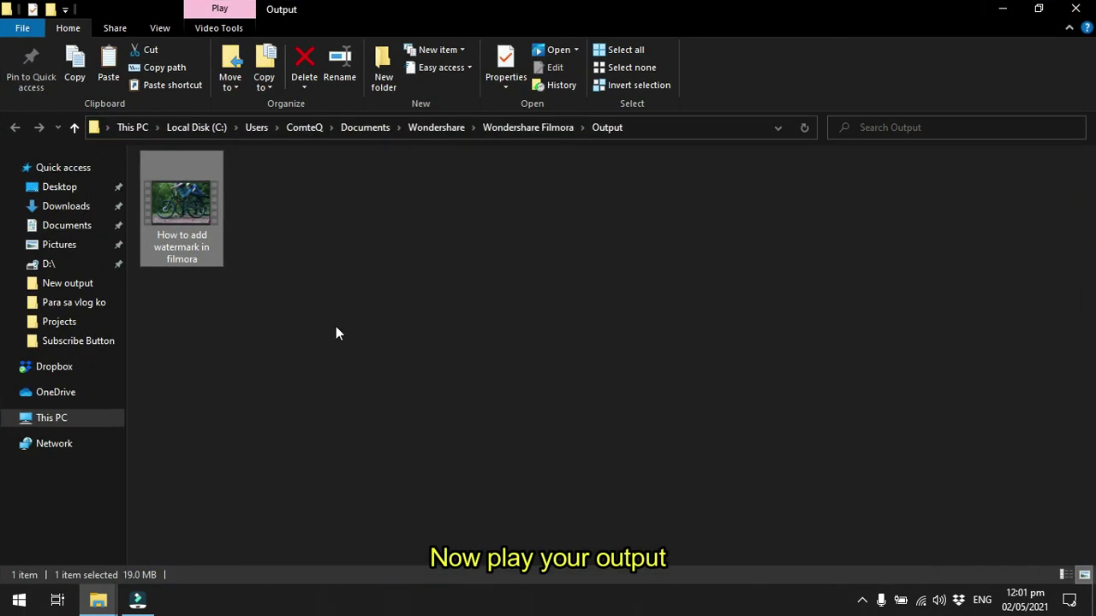
double_click(184, 217)
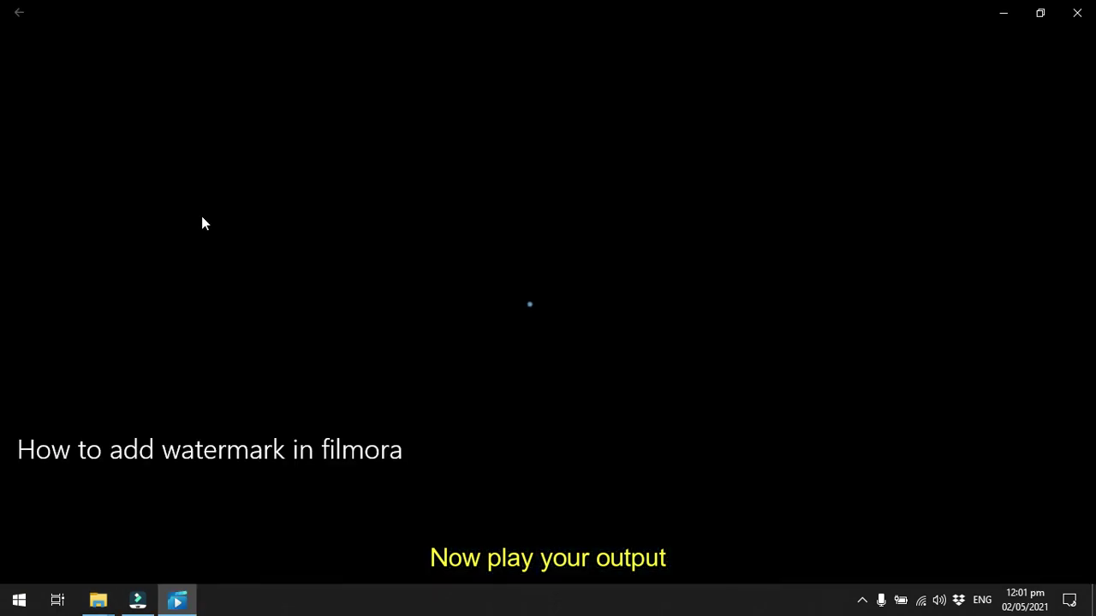